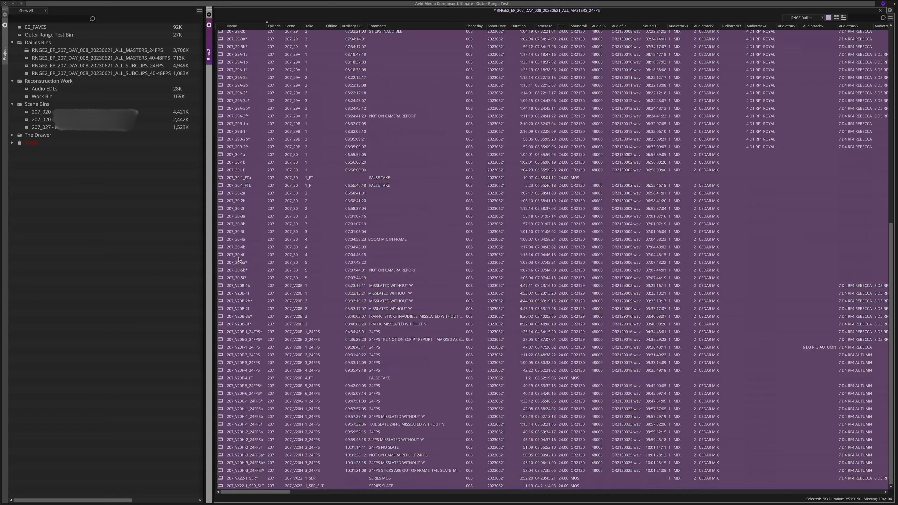
Step: Export the Day08 sequence to the Avid-FCP Round Trip folder with the AAF to Resolve setting, keeping the name Day08
{"action": "scroll", "coordinate": [255, 43], "scroll_direction": "up", "scroll_amount": 10}
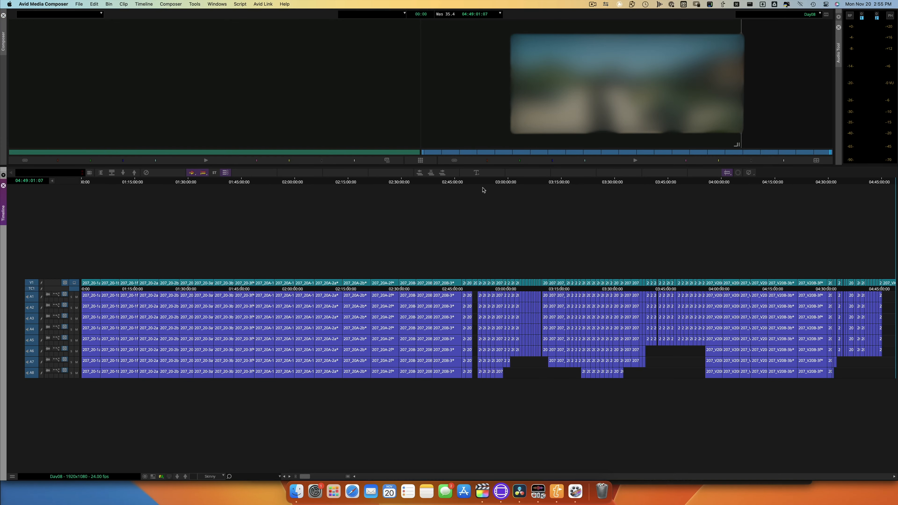
{"action": "right_click", "coordinate": [616, 135]}
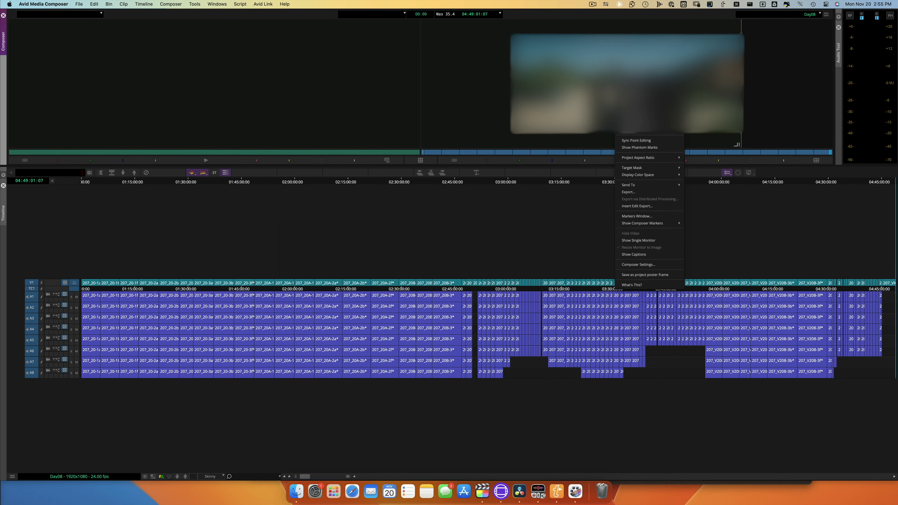
{"action": "left_click", "coordinate": [647, 194]}
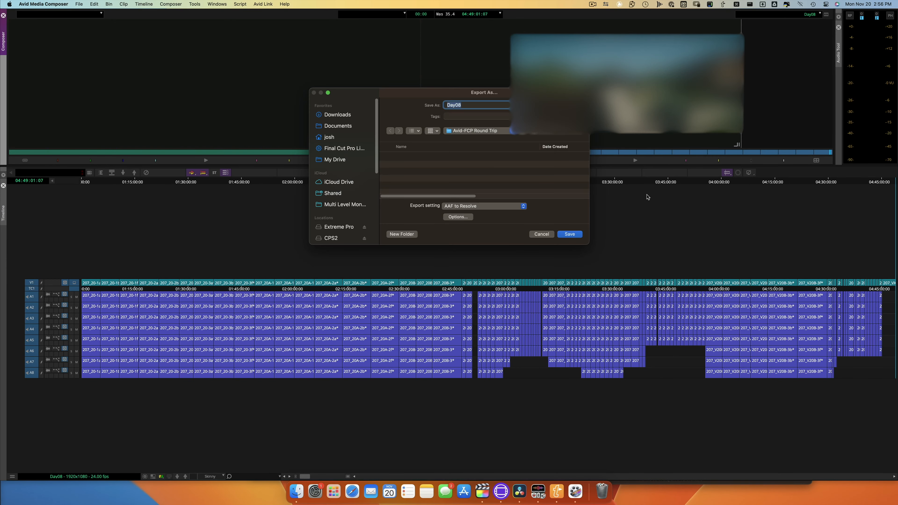
{"action": "left_click", "coordinate": [570, 235]}
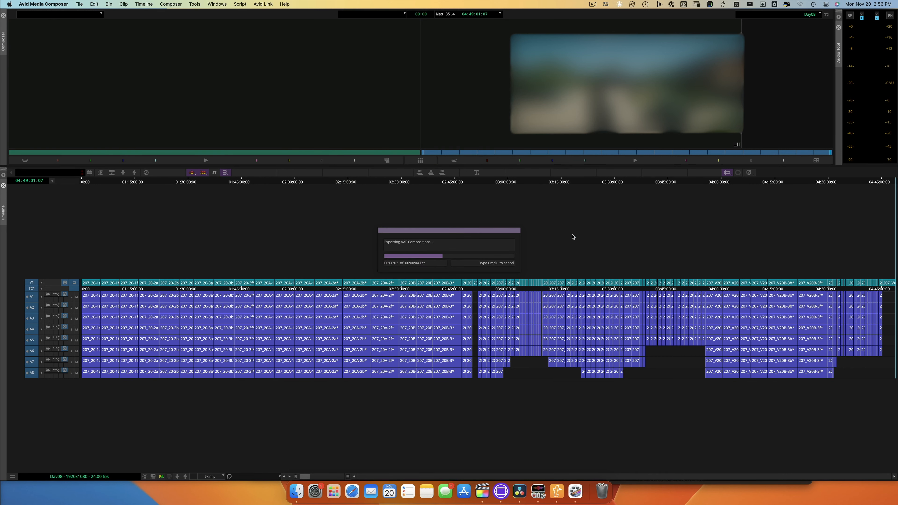
{"action": "key", "text": "super+h"}
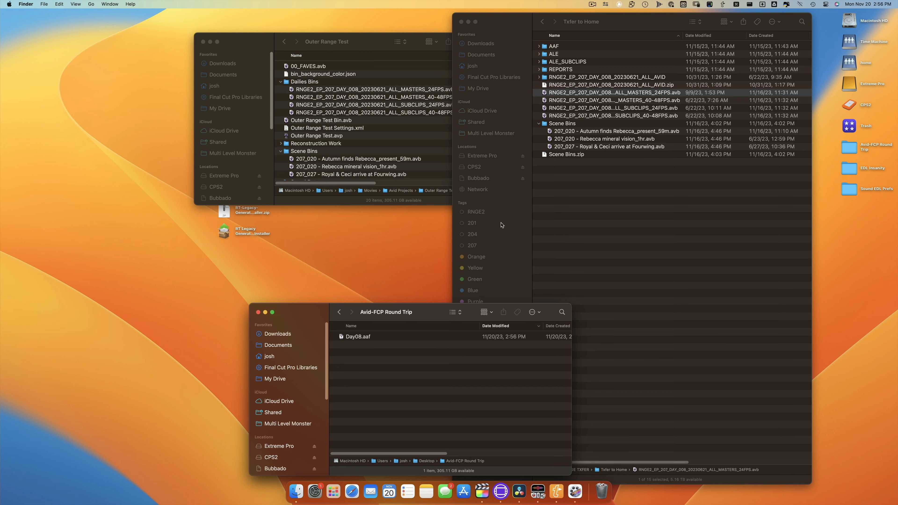
Step: Switch to DaVinci Resolve, open the Day08 timeline, fit it to the view and export it as a timeline file
{"action": "key", "text": "super+Tab"}
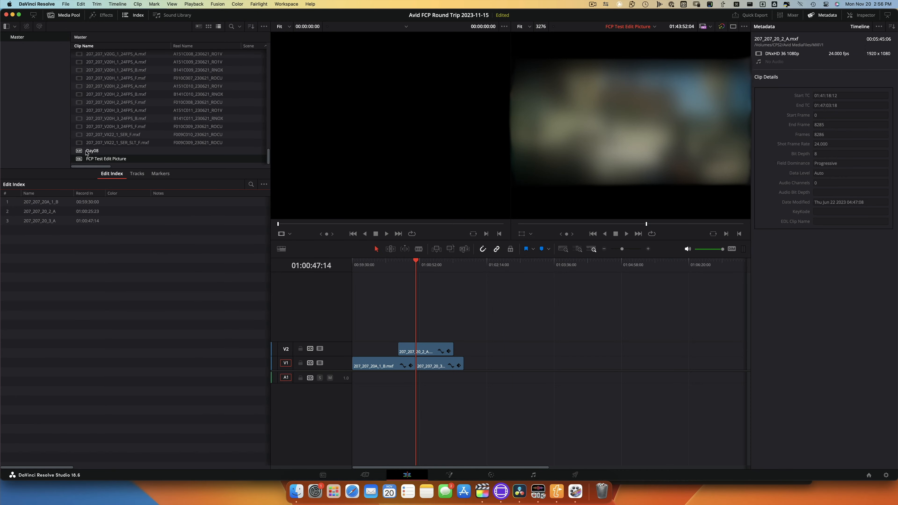
{"action": "left_click", "coordinate": [473, 264]}
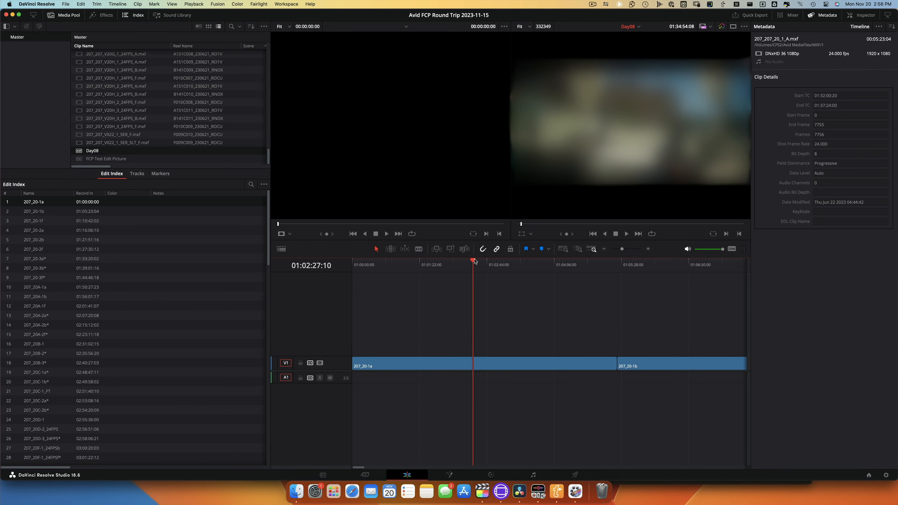
{"action": "key", "text": "shift+z"}
{"action": "left_click_drag", "start_coordinate": [421, 264], "coordinate": [348, 253]}
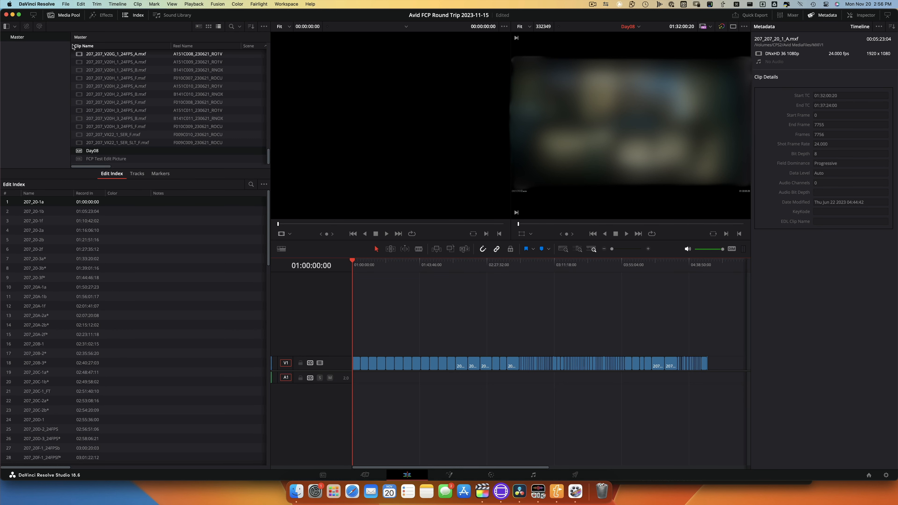
{"action": "left_click", "coordinate": [66, 4]}
{"action": "mouse_move", "coordinate": [73, 124]}
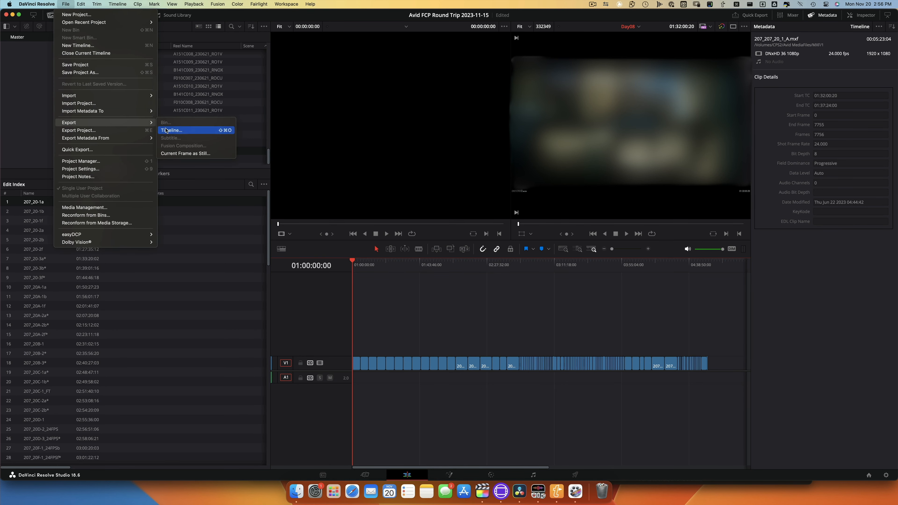
{"action": "left_click", "coordinate": [176, 131]}
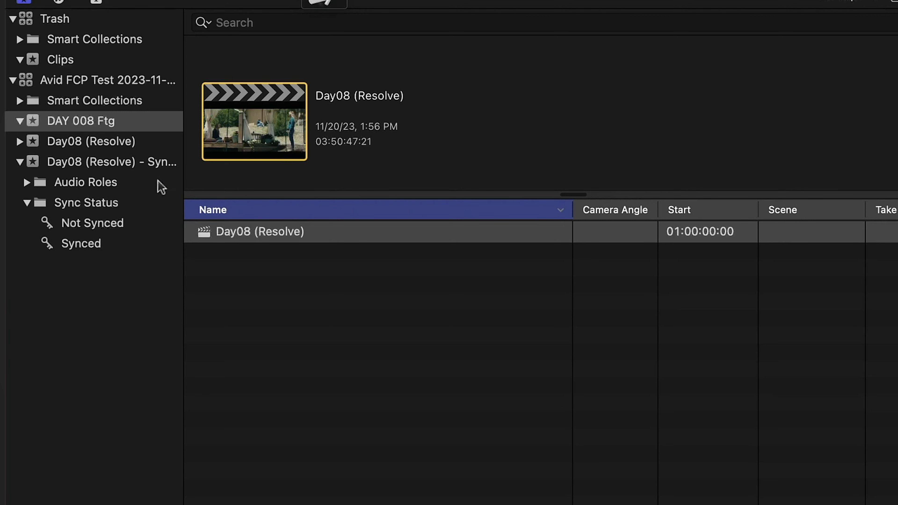
Step: Switch to Final Cut Pro and review the Not Synced and Synced clip collections of the synced Day08 (Resolve) event
{"action": "left_click", "coordinate": [72, 61]}
{"action": "left_click", "coordinate": [93, 223]}
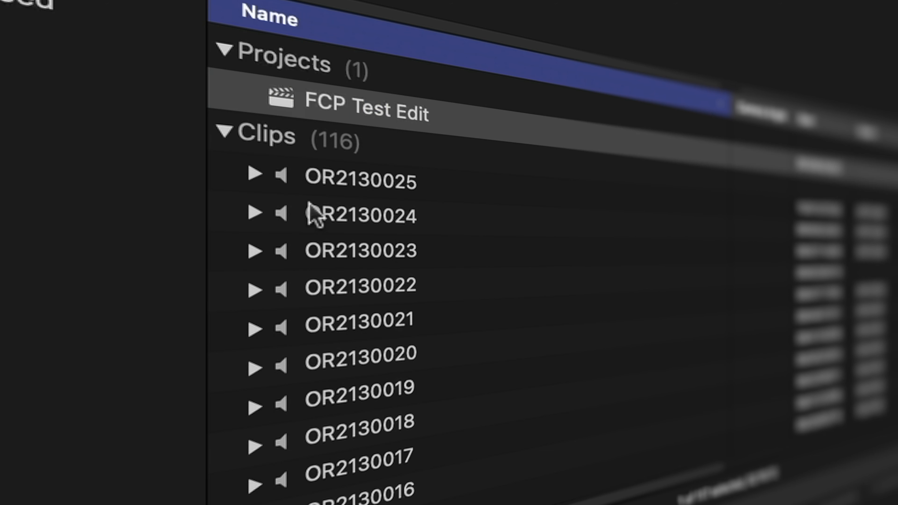
{"action": "scroll", "coordinate": [394, 240], "scroll_direction": "down", "scroll_amount": 15}
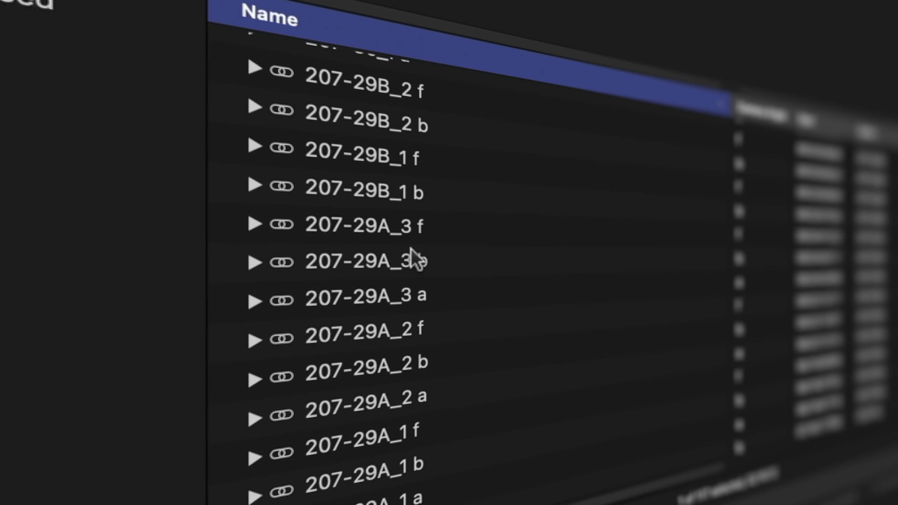
{"action": "left_click", "coordinate": [191, 62]}
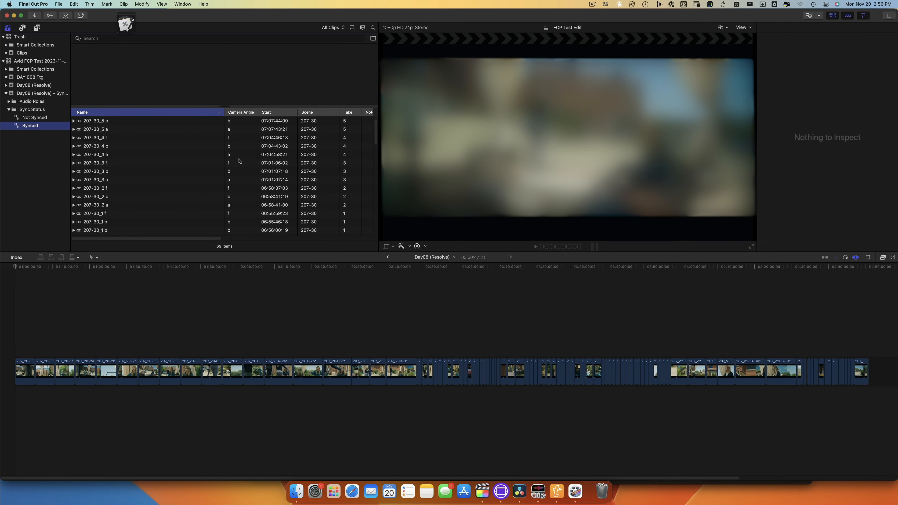
Step: Open the FCP Test Edit project from the synced Day08 (Resolve) event and examine the clips and their split audio in its timeline
{"action": "left_click", "coordinate": [41, 94]}
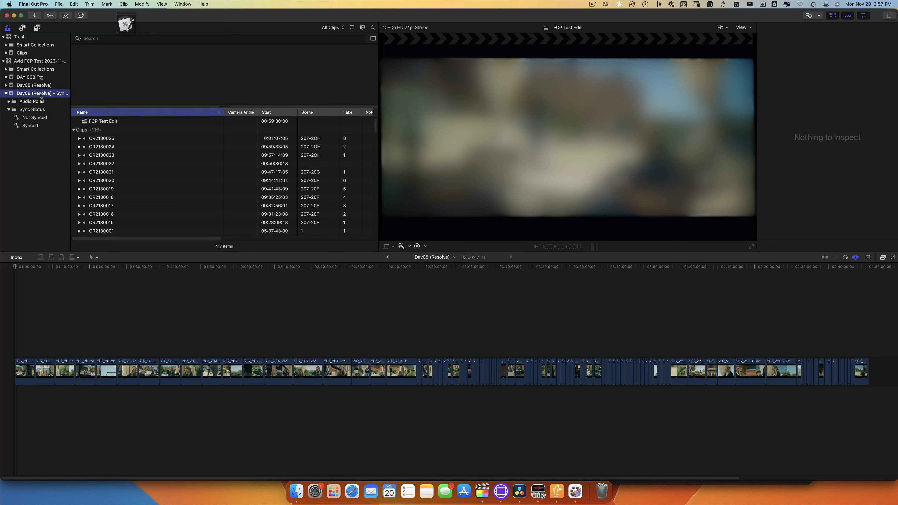
{"action": "double_click", "coordinate": [85, 123]}
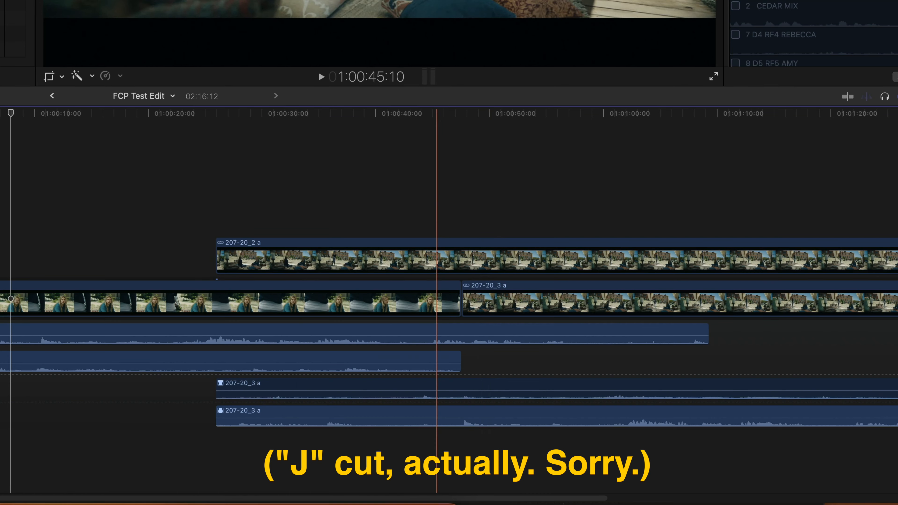
{"action": "key", "text": "super+minus"}
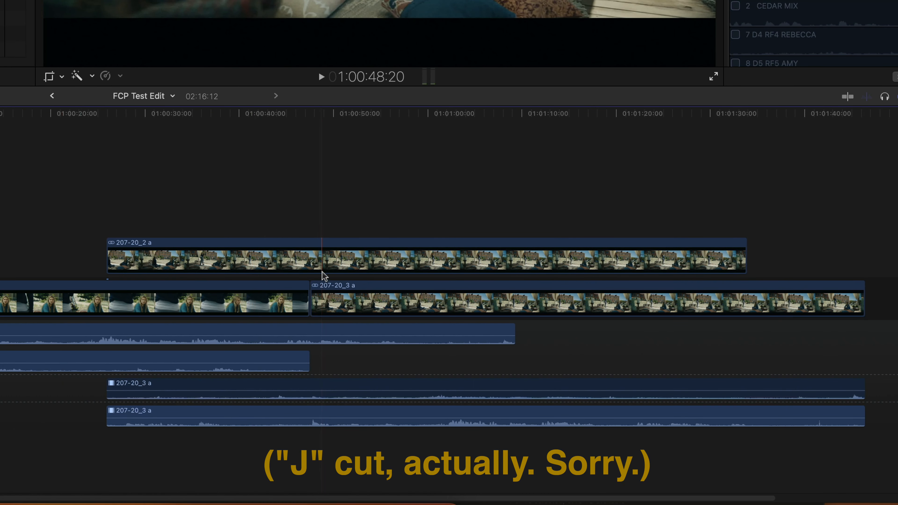
{"action": "left_click", "coordinate": [427, 315]}
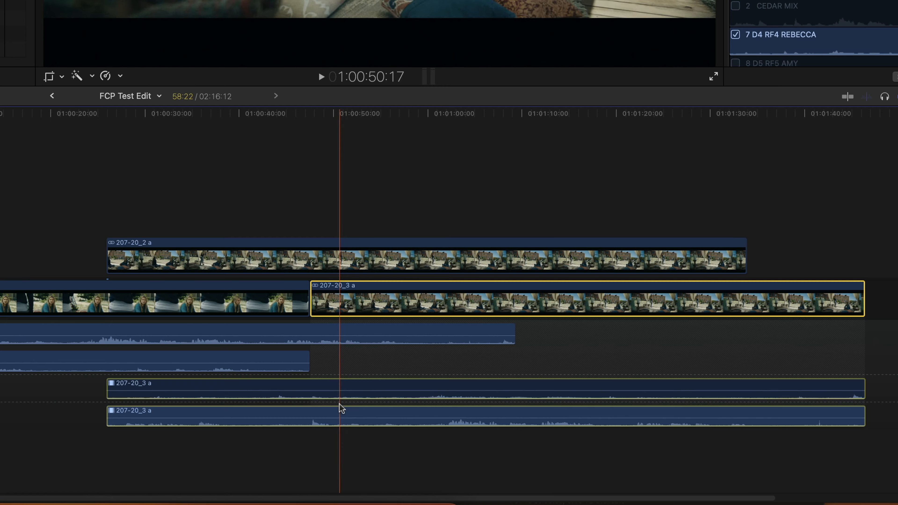
{"action": "left_click", "coordinate": [31, 313]}
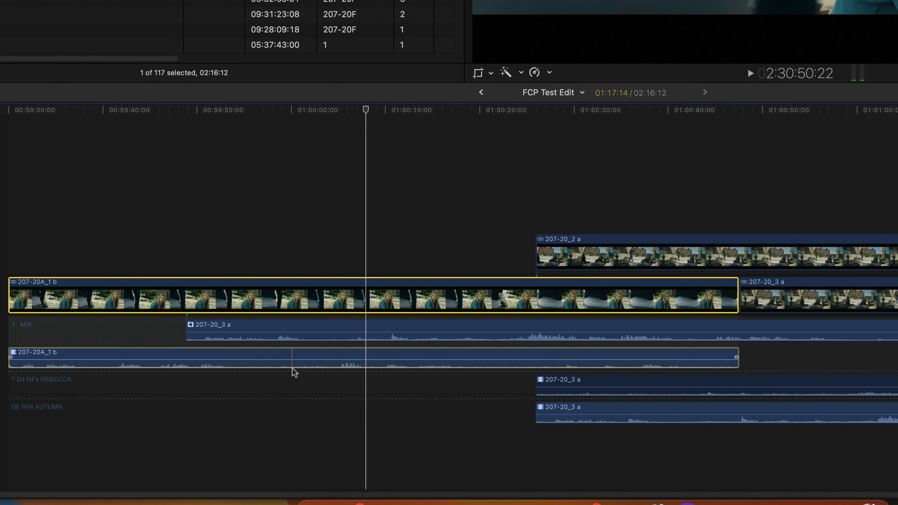
{"action": "left_click", "coordinate": [391, 325]}
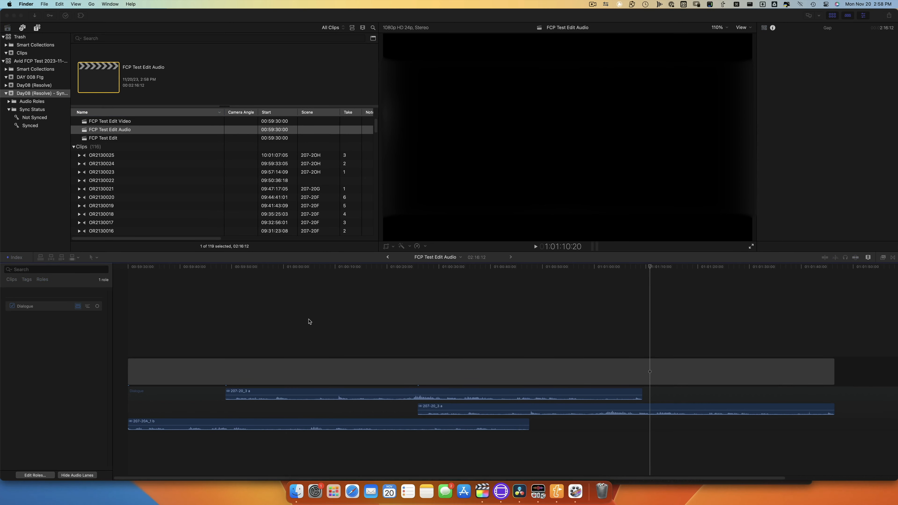
Step: Open the FCP Test Edit Video project and inspect its picture-only timeline from the start
{"action": "left_click", "coordinate": [309, 321]}
{"action": "double_click", "coordinate": [106, 121]}
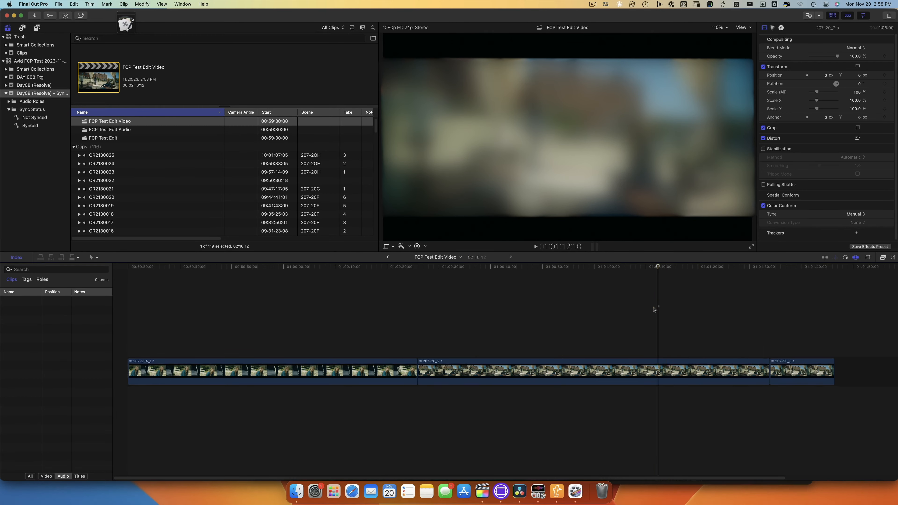
{"action": "key", "text": "super+minus"}
{"action": "key", "text": "super+minus"}
{"action": "key", "text": "Up"}
{"action": "key", "text": "Up"}
Step: Export the FCP Test Edit Audio project as XML version 1.10 with the Extended metadata view to the Avid-FCP Round Trip folder
{"action": "left_click", "coordinate": [82, 129]}
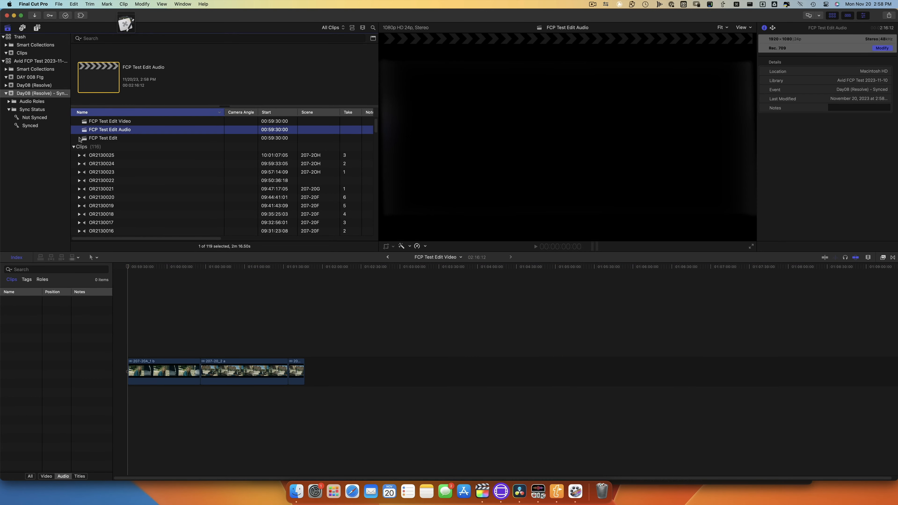
{"action": "left_click", "coordinate": [62, 4]}
{"action": "left_click", "coordinate": [97, 77]}
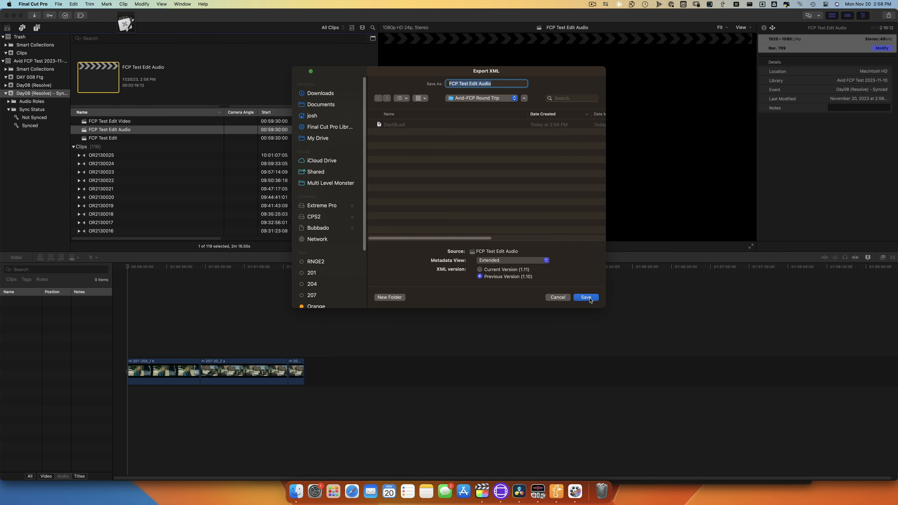
{"action": "left_click", "coordinate": [586, 297]}
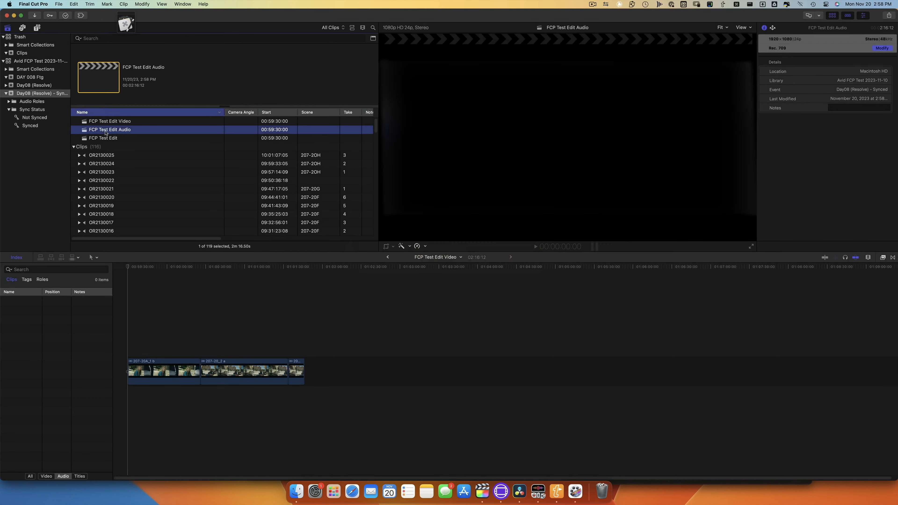
Step: Export the FCP Test Edit Video project as XML to the Avid-FCP Round Trip folder
{"action": "left_click", "coordinate": [85, 122]}
{"action": "left_click", "coordinate": [58, 4]}
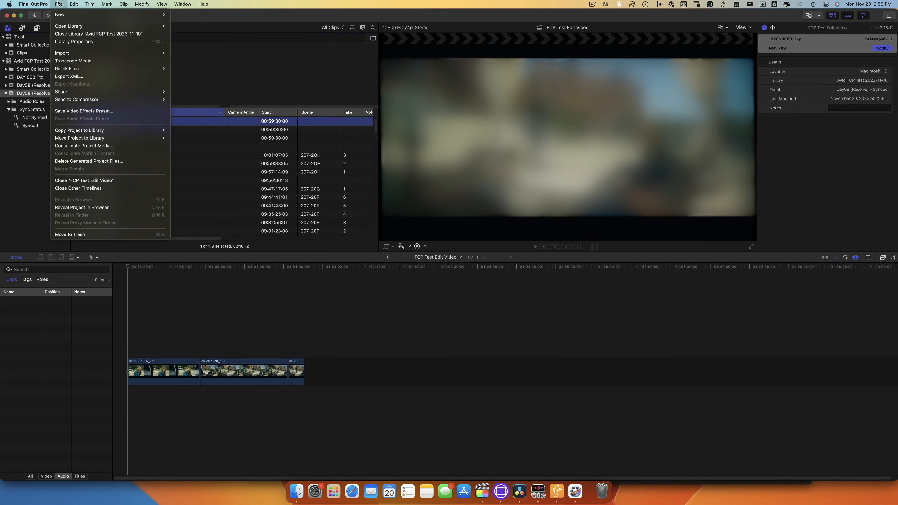
{"action": "left_click", "coordinate": [73, 75]}
{"action": "left_click", "coordinate": [587, 298]}
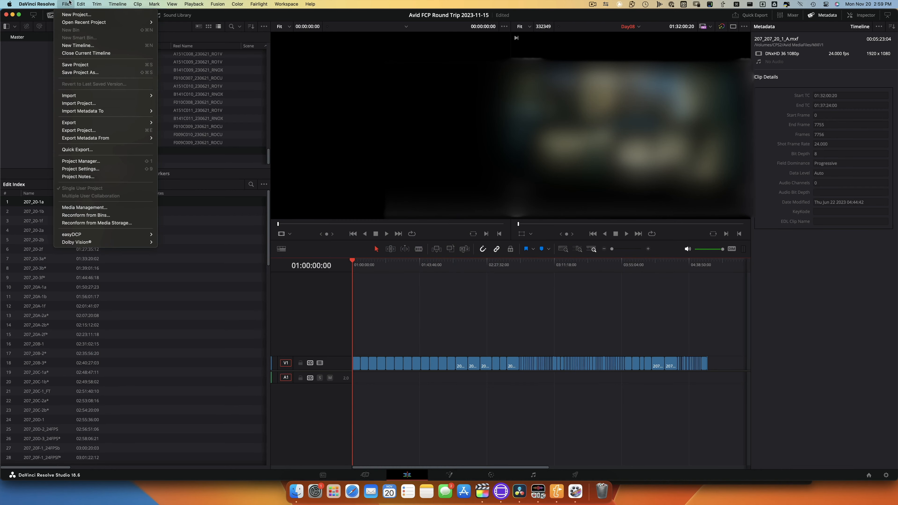
Step: Switch to DaVinci Resolve and import FCP Test Edit Video.fcpxmld as a timeline without automatically importing source clips into the media pool
{"action": "mouse_move", "coordinate": [149, 96]}
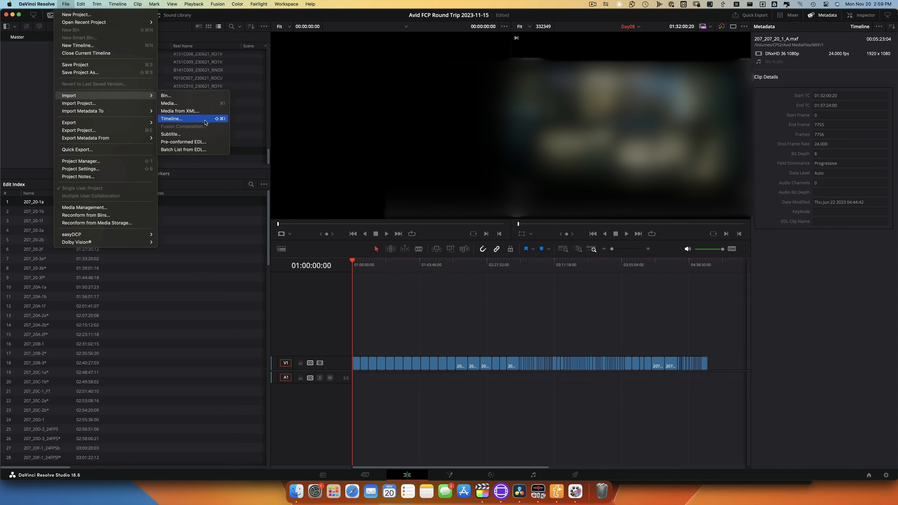
{"action": "left_click", "coordinate": [205, 119]}
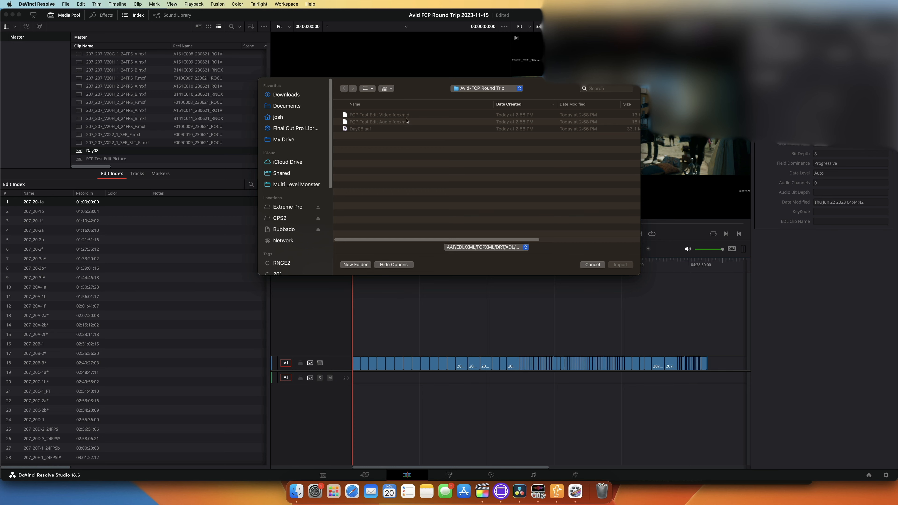
{"action": "left_click", "coordinate": [407, 115]}
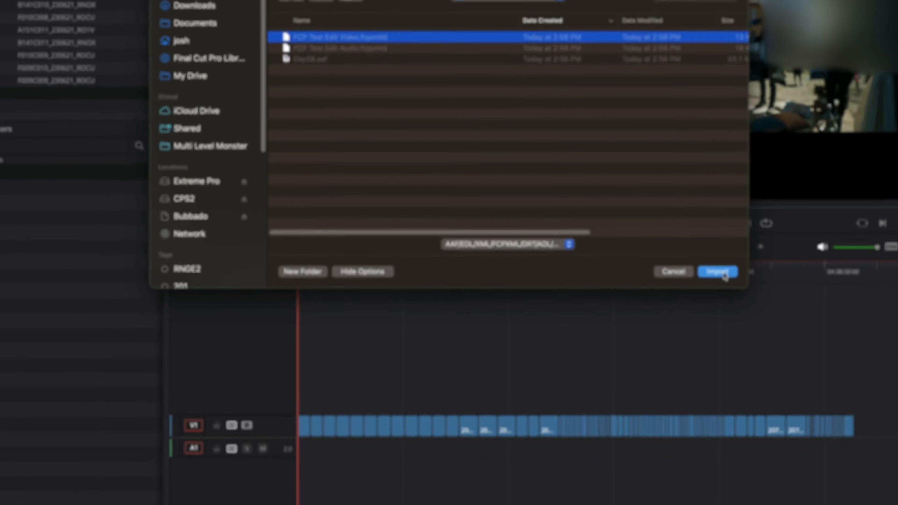
{"action": "left_click", "coordinate": [621, 264]}
{"action": "left_click", "coordinate": [366, 152]}
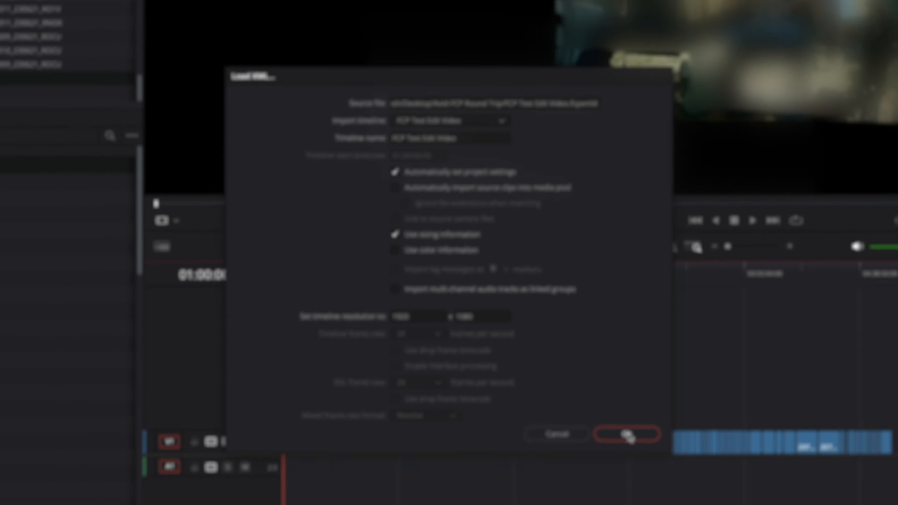
{"action": "left_click", "coordinate": [628, 435]}
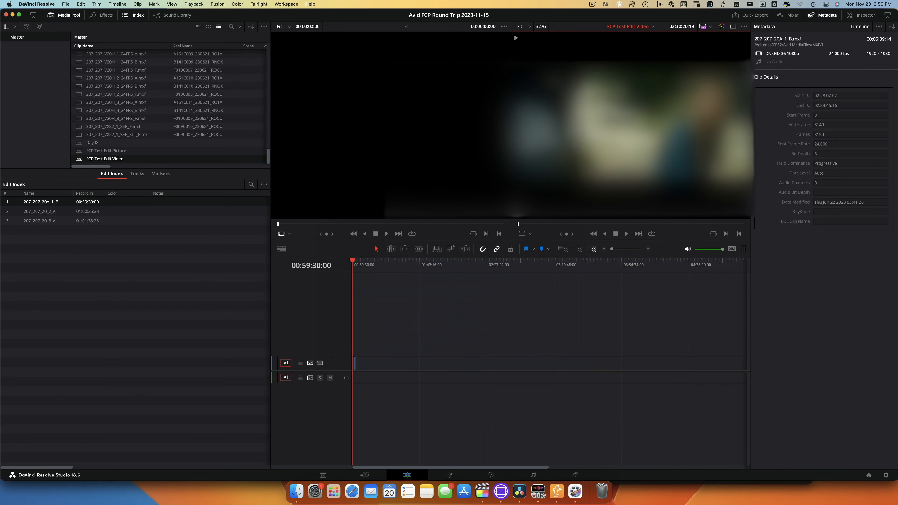
Step: Check the imported FCP Test Edit Video timeline and export it as FCP Test Edit Video.edl to the Avid-FCP Round Trip folder
{"action": "left_click", "coordinate": [378, 260]}
{"action": "key", "text": "shift+z"}
{"action": "left_click", "coordinate": [556, 266]}
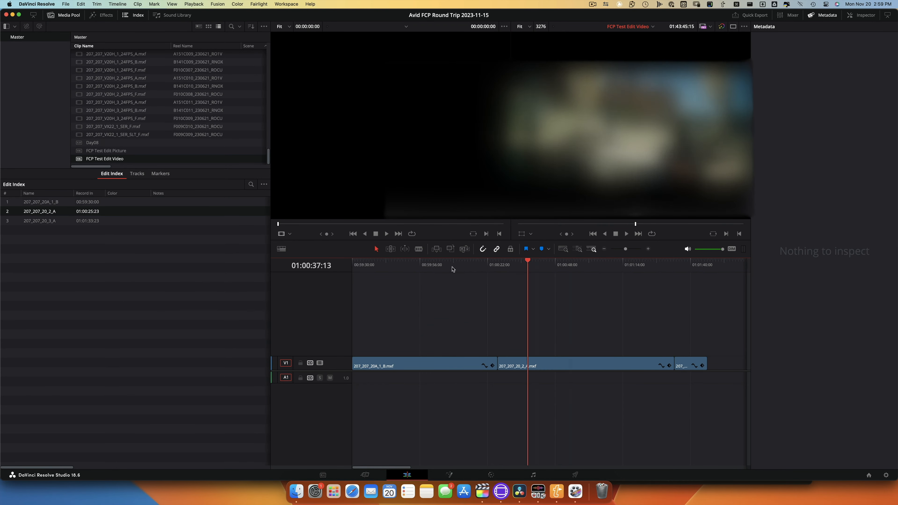
{"action": "key", "text": "Home"}
{"action": "left_click", "coordinate": [66, 4]}
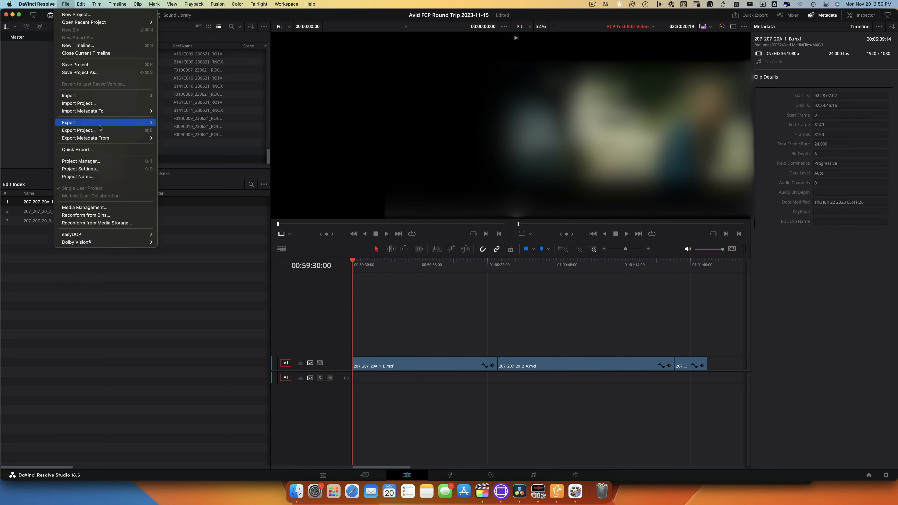
{"action": "mouse_move", "coordinate": [137, 122]}
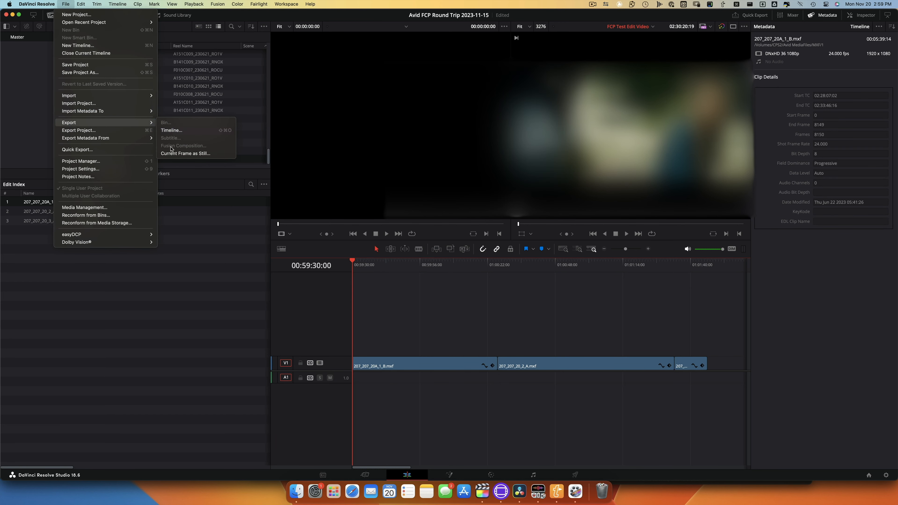
{"action": "left_click", "coordinate": [178, 131]}
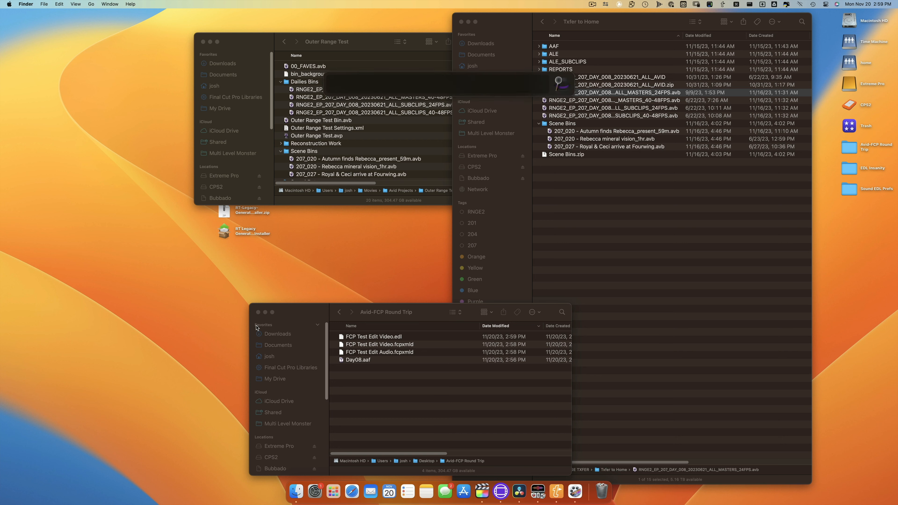
Step: Switch to EDL-X and load FCP Test Edit Audio.fcpxmld from the Avid-FCP Round Trip folder
{"action": "type", "text": "edl"}
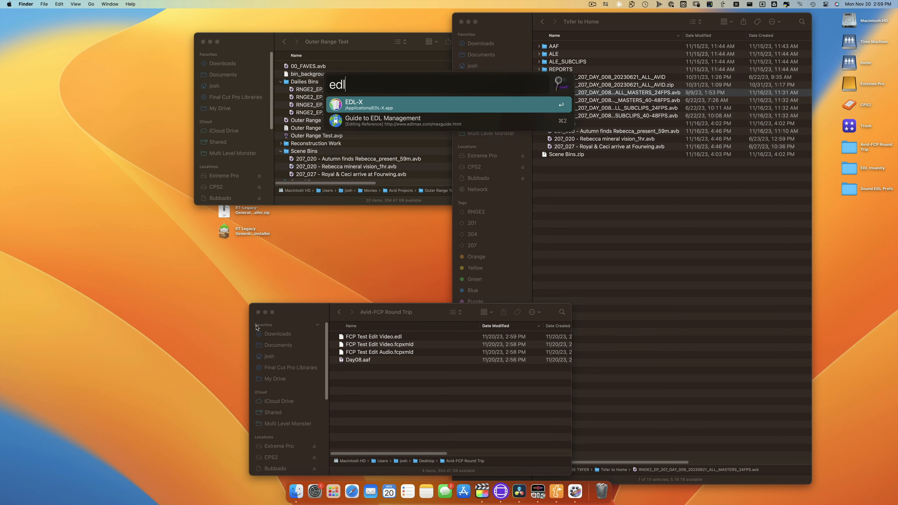
{"action": "key", "text": "Return"}
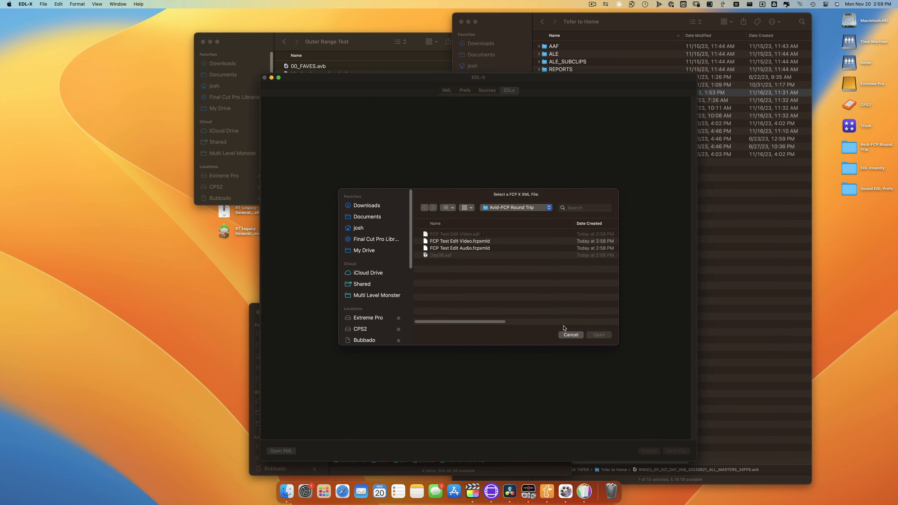
{"action": "left_click", "coordinate": [496, 249]}
{"action": "left_click", "coordinate": [598, 335]}
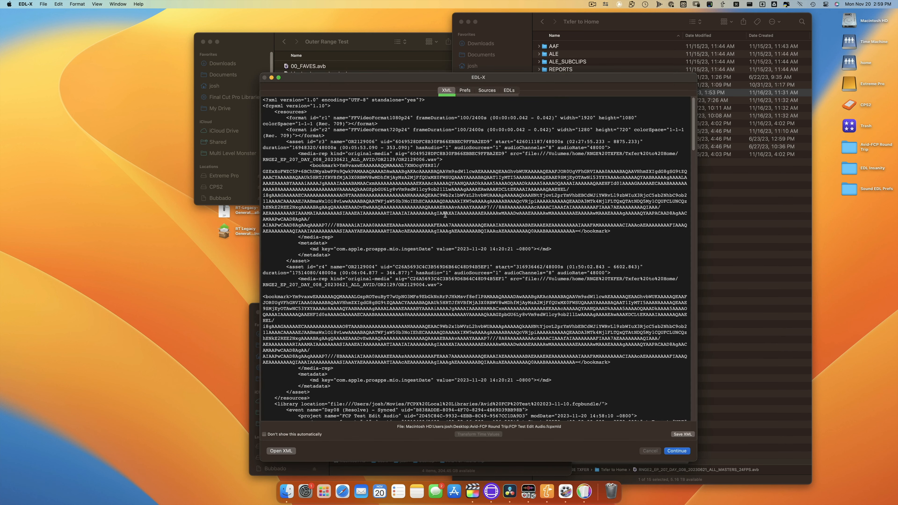
Step: Exclude video tracks from the list and save FCP Test Edit Audio - 1 of 1.edl to the Avid-FCP Round Trip folder
{"action": "left_click", "coordinate": [679, 453]}
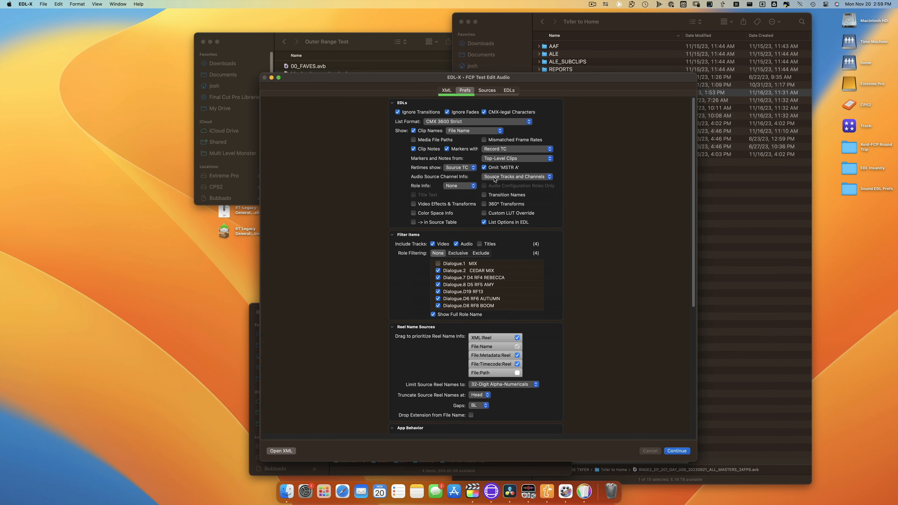
{"action": "left_click", "coordinate": [433, 244]}
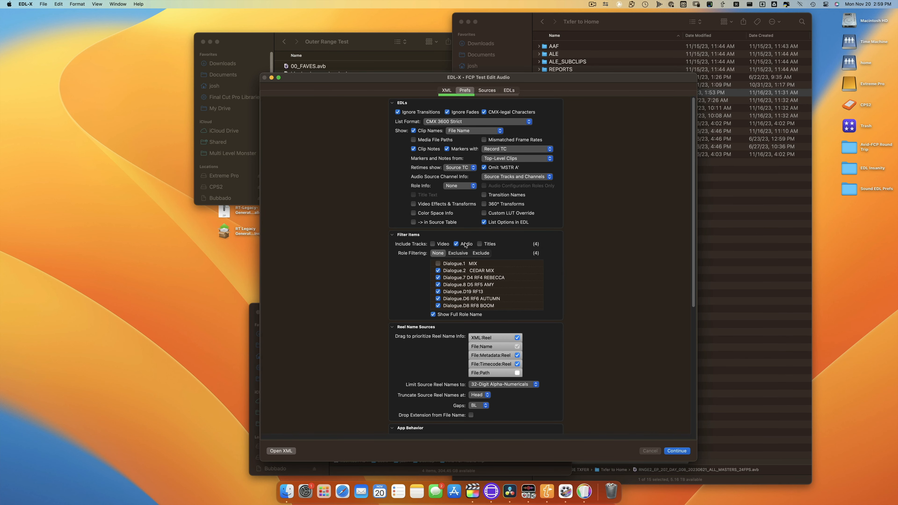
{"action": "left_click", "coordinate": [674, 452]}
{"action": "left_click", "coordinate": [678, 451]}
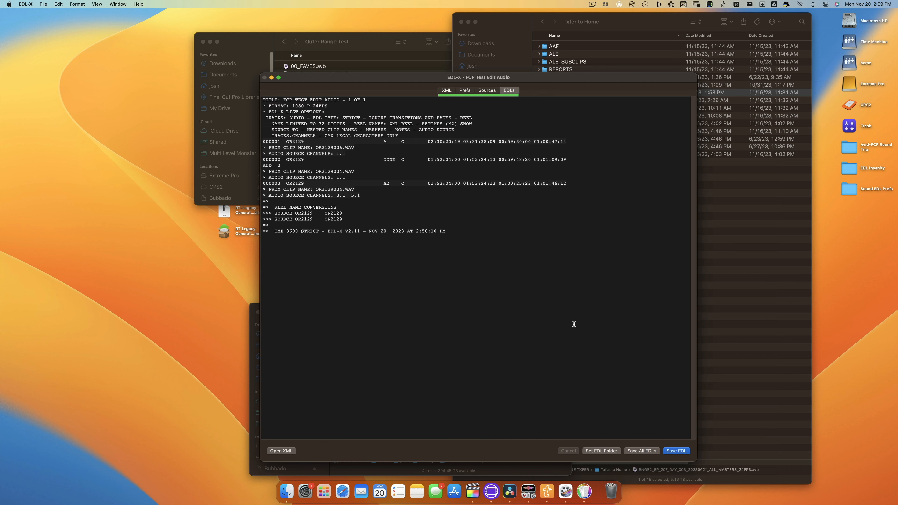
{"action": "left_click", "coordinate": [676, 451]}
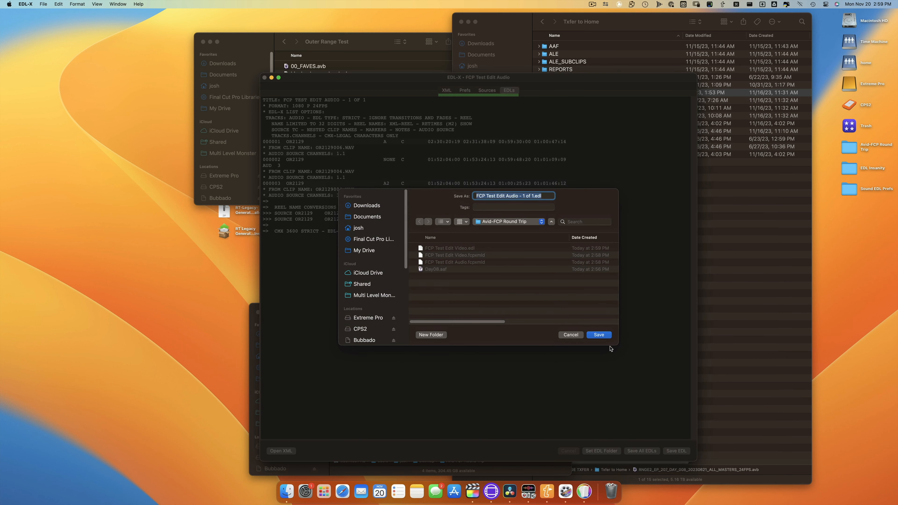
{"action": "left_click", "coordinate": [605, 336]}
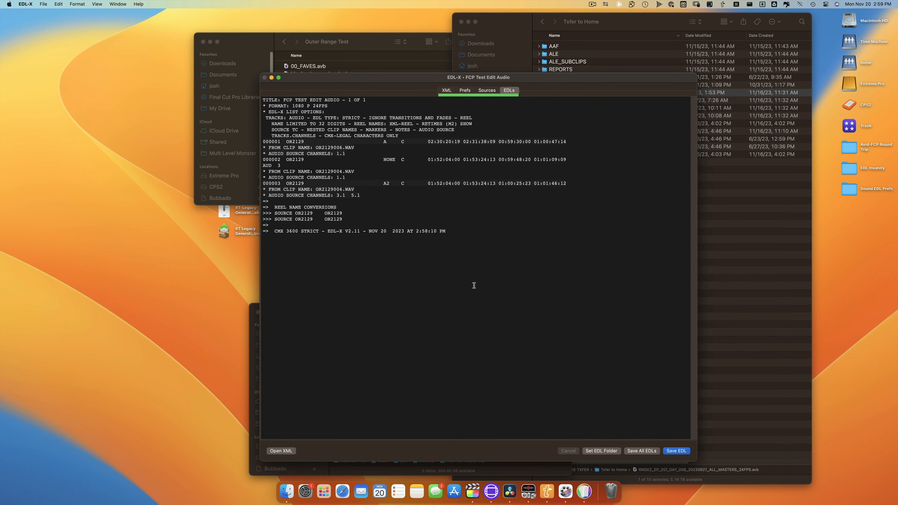
Step: Switch to Avid Media Composer and import the FCP Test Edit Video and FCP Test Edit Audio EDLs into Outer Range Test Bin
{"action": "key", "text": "super+h"}
{"action": "key", "text": "super+Tab"}
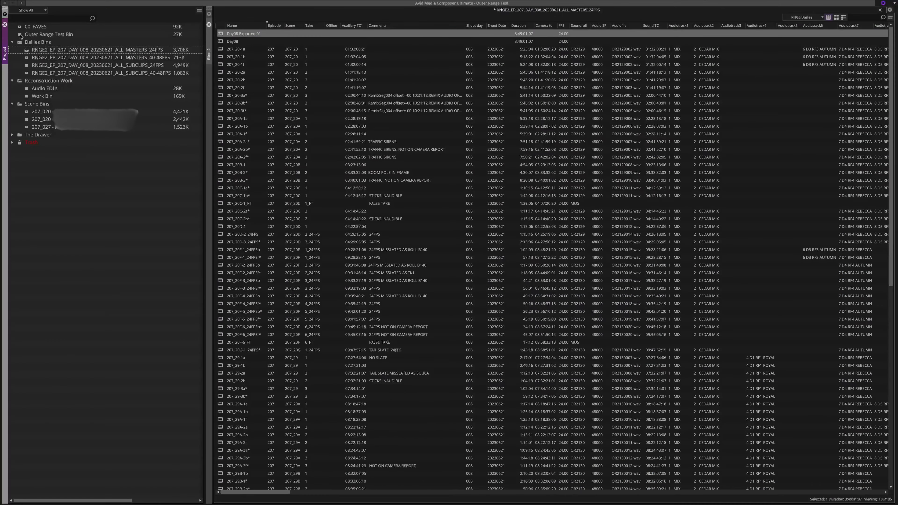
{"action": "double_click", "coordinate": [20, 35]}
{"action": "right_click", "coordinate": [403, 136]}
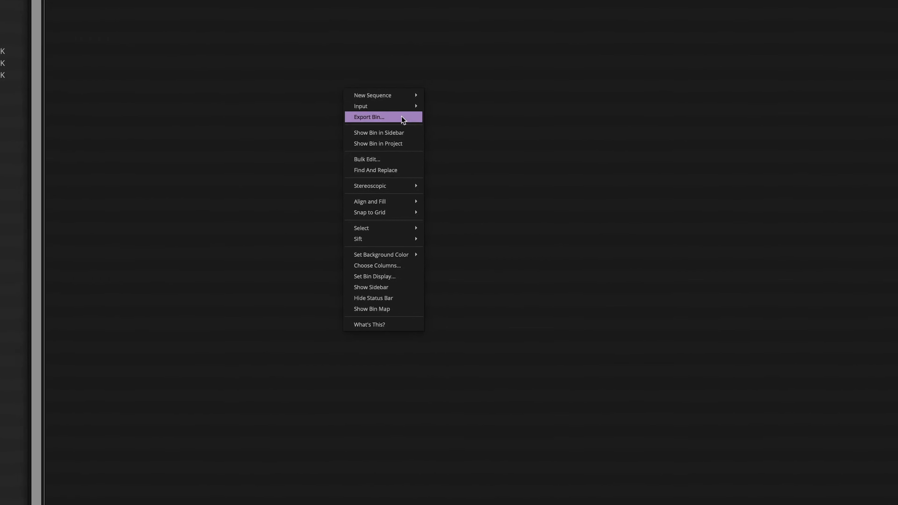
{"action": "mouse_move", "coordinate": [419, 108]}
{"action": "left_click", "coordinate": [467, 165]}
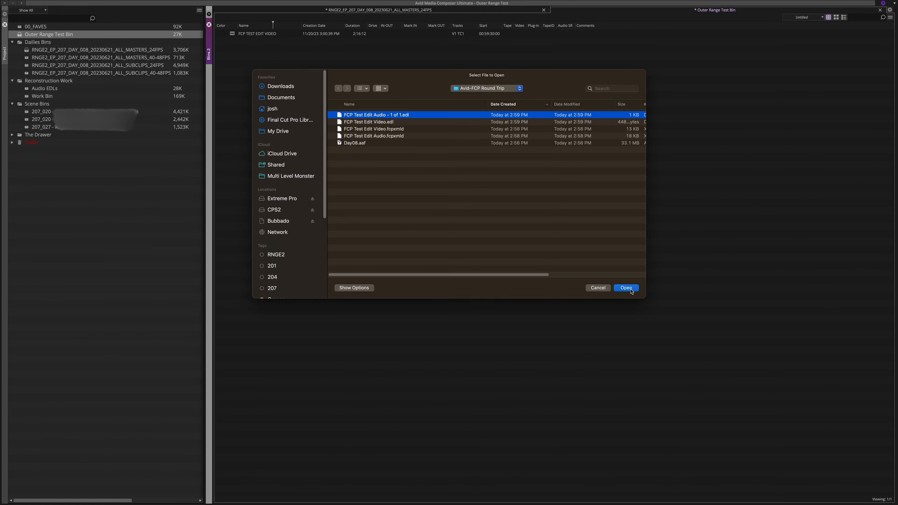
{"action": "left_click", "coordinate": [632, 292]}
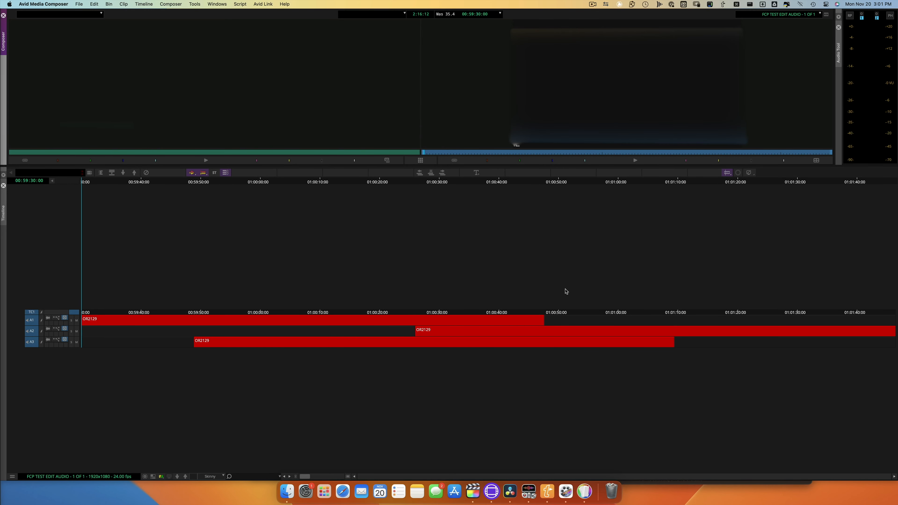
Step: Open the first 207_020 scene bin and select every clip from 207_20-1f through 207_20C-2*.Grp
{"action": "key", "text": "ctrl+Left"}
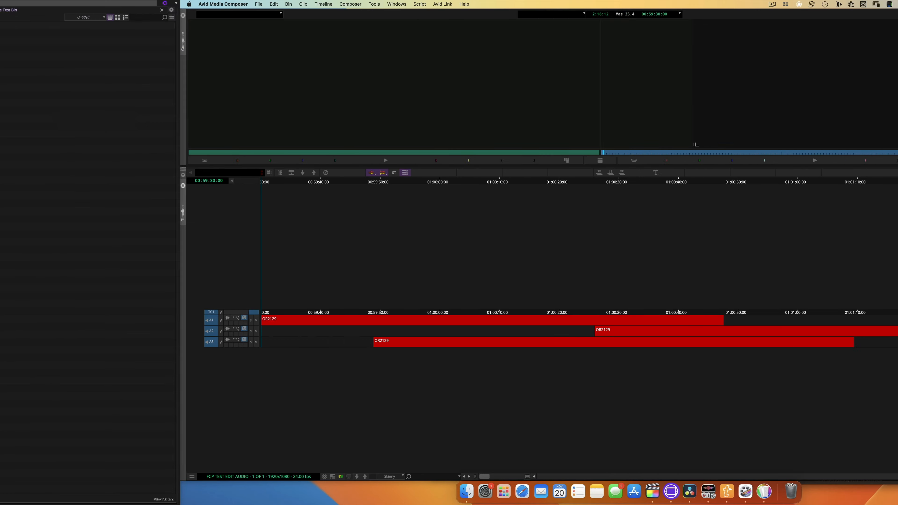
{"action": "left_click", "coordinate": [235, 41]}
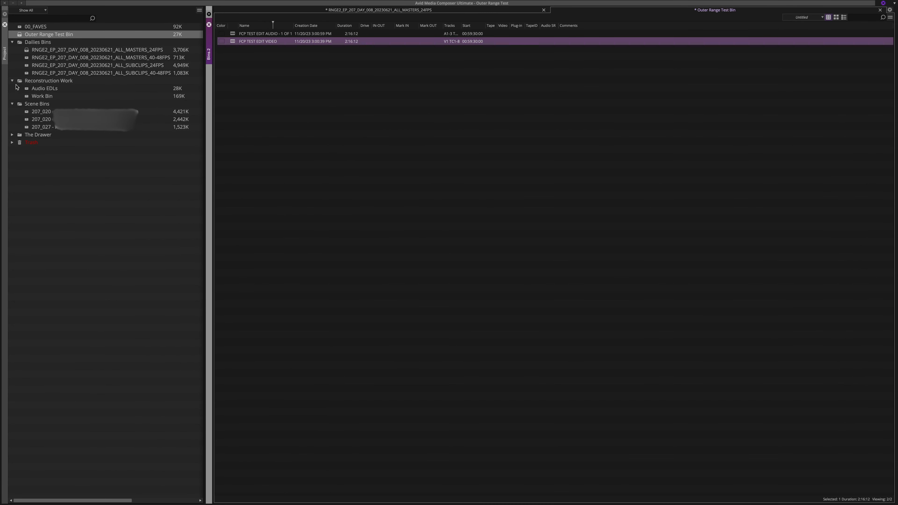
{"action": "left_click", "coordinate": [26, 114]}
{"action": "double_click", "coordinate": [26, 113]}
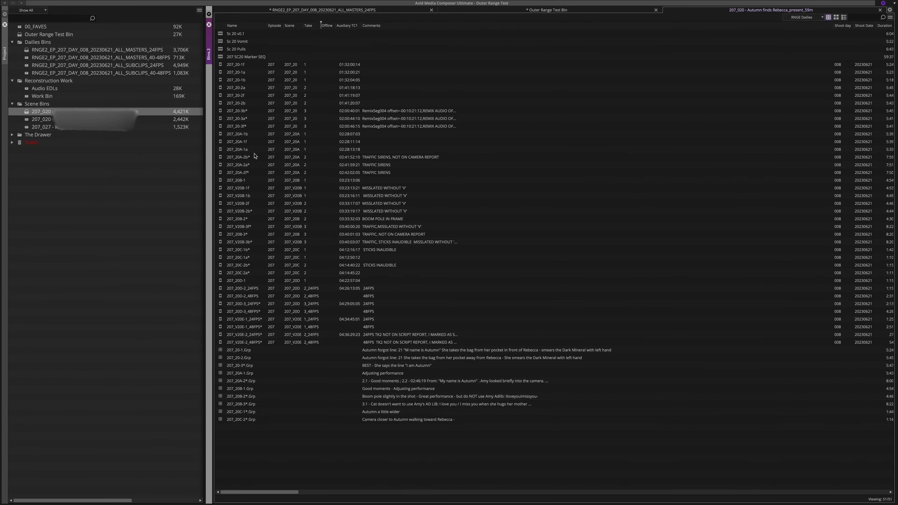
{"action": "left_click", "coordinate": [221, 66]}
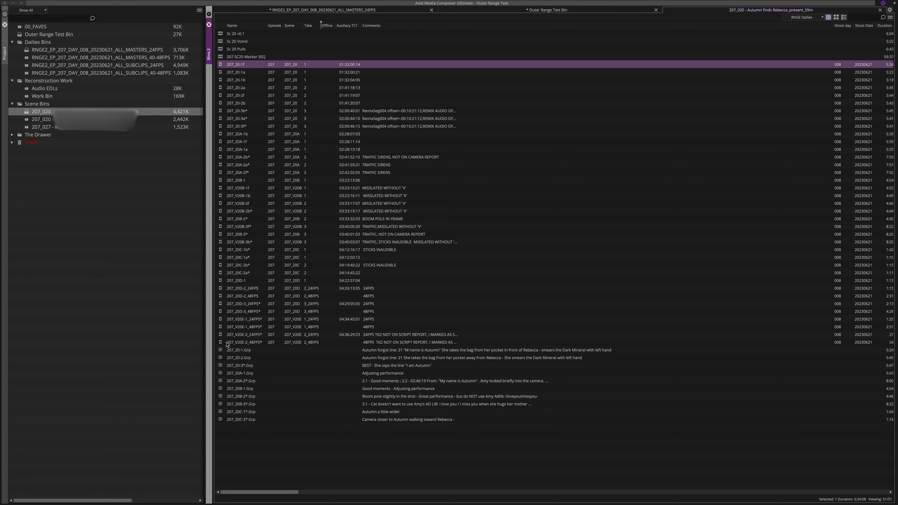
{"action": "left_click", "coordinate": [221, 420], "text": "shift"}
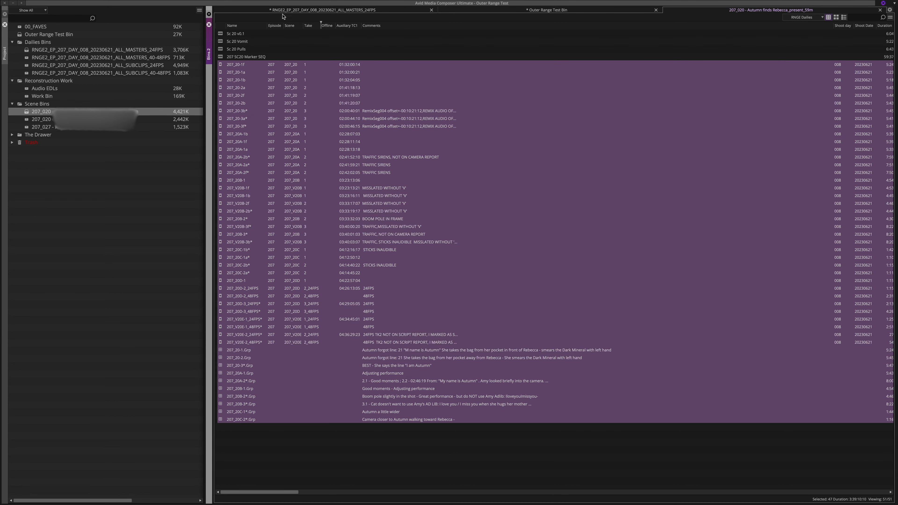
Step: Relink the FCP TEST EDIT VIDEO sequence to selected items in all open bins by Start timecode and Tape Name or Source File ID
{"action": "left_click", "coordinate": [507, 9]}
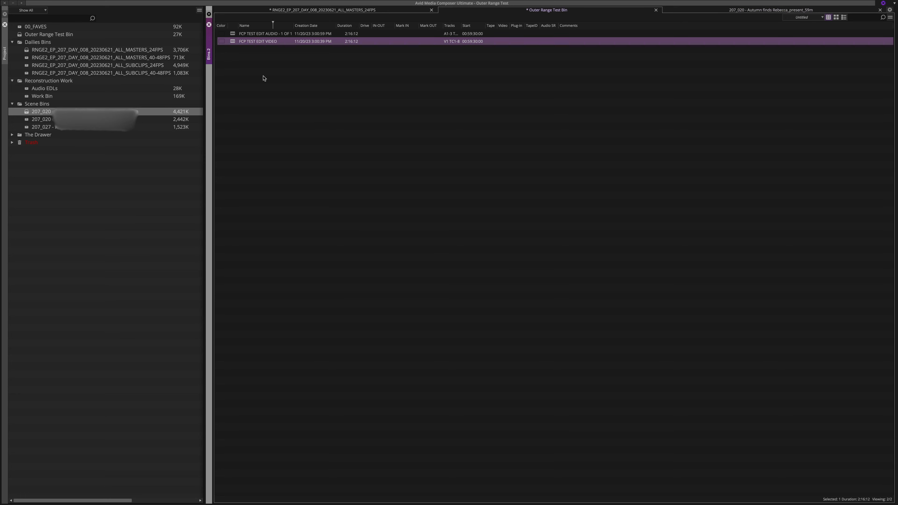
{"action": "right_click", "coordinate": [234, 42]}
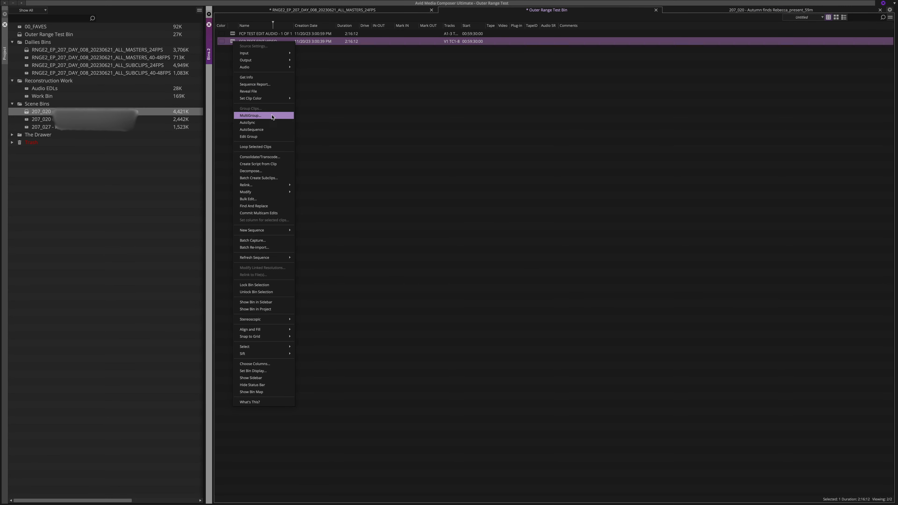
{"action": "mouse_move", "coordinate": [279, 185]}
{"action": "left_click", "coordinate": [320, 185]}
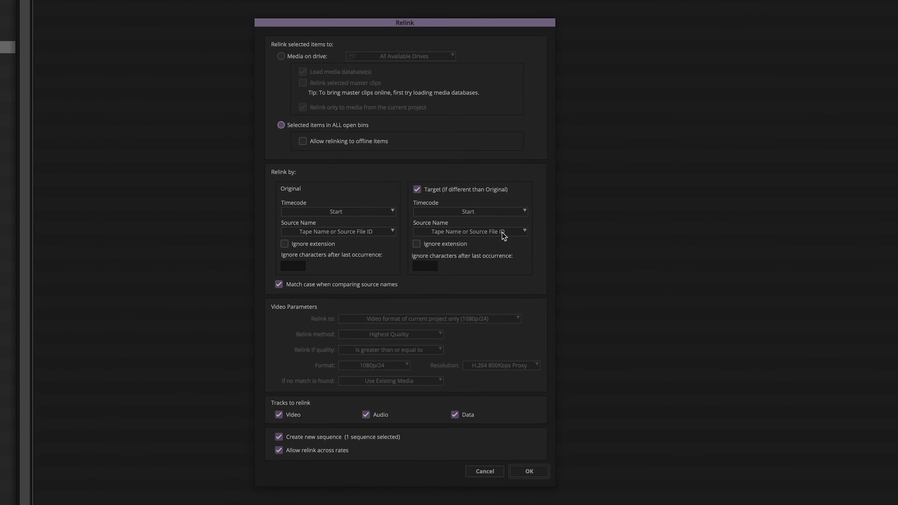
{"action": "left_click", "coordinate": [504, 236]}
{"action": "left_click", "coordinate": [502, 245]}
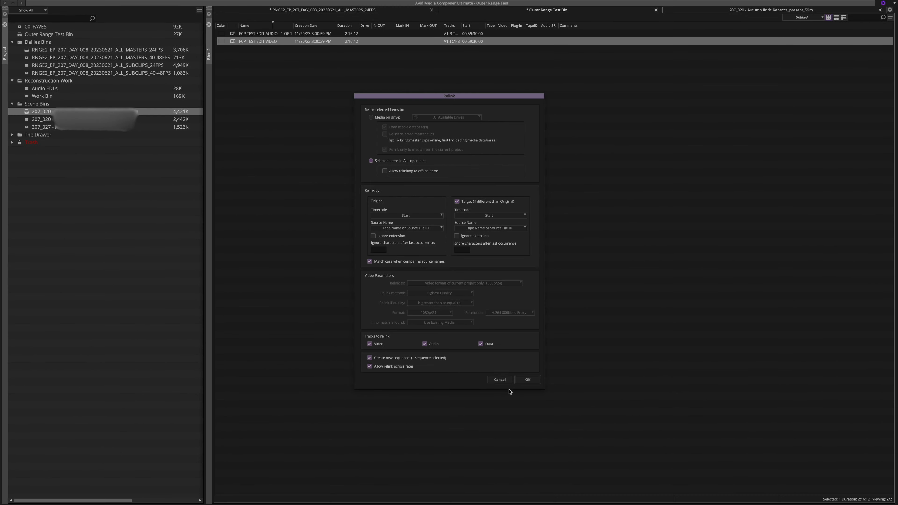
{"action": "left_click", "coordinate": [531, 382]}
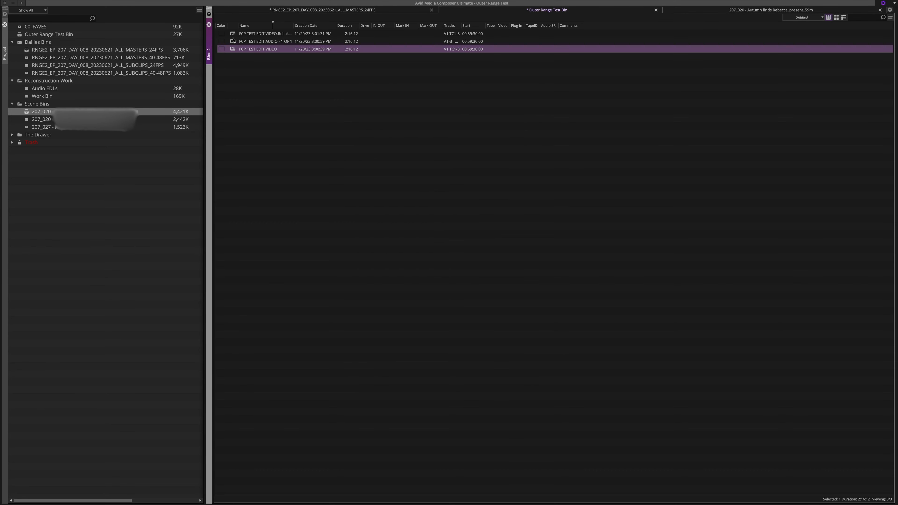
Step: Load the relinked video sequence, match frame on 207_20A-1b, and view its source clip among the scene bin thumbnails
{"action": "left_click", "coordinate": [233, 34]}
{"action": "double_click", "coordinate": [113, 34]}
{"action": "left_click_drag", "start_coordinate": [371, 183], "coordinate": [155, 177]}
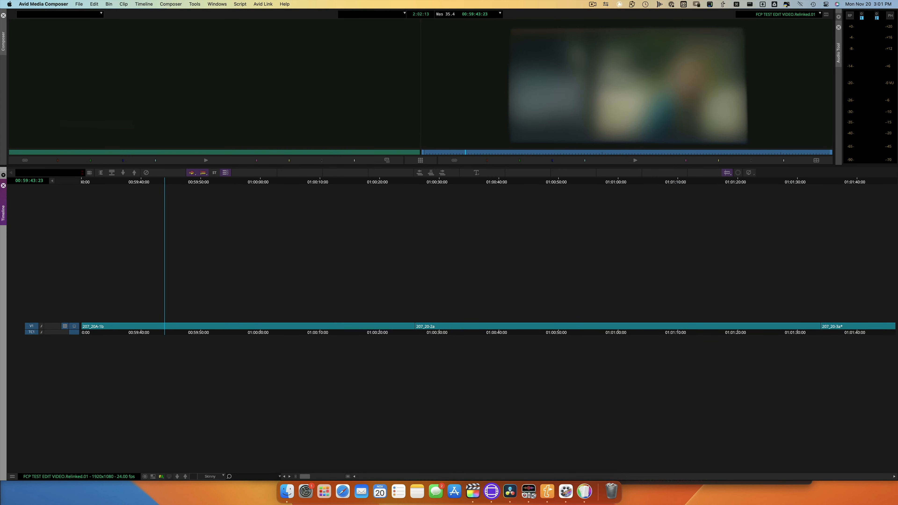
{"action": "key", "text": "f"}
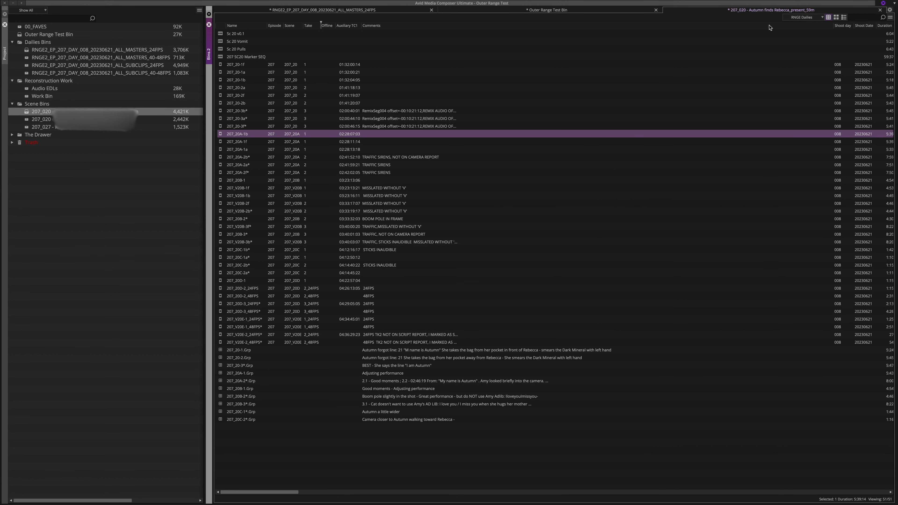
{"action": "left_click", "coordinate": [836, 17]}
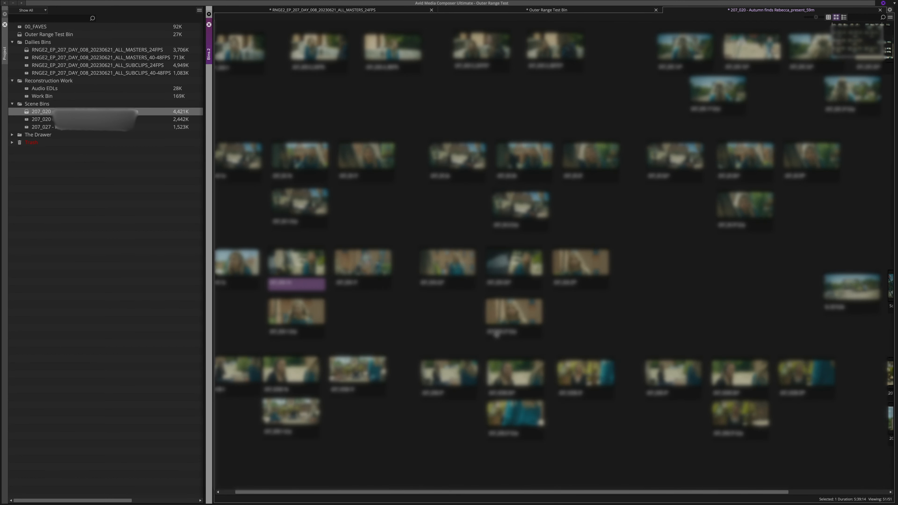
Step: Select everything in the Day 008 ALL_MASTERS_24FPS bin except the Day08 and Day08.Exported.01 sequences
{"action": "left_click", "coordinate": [555, 10]}
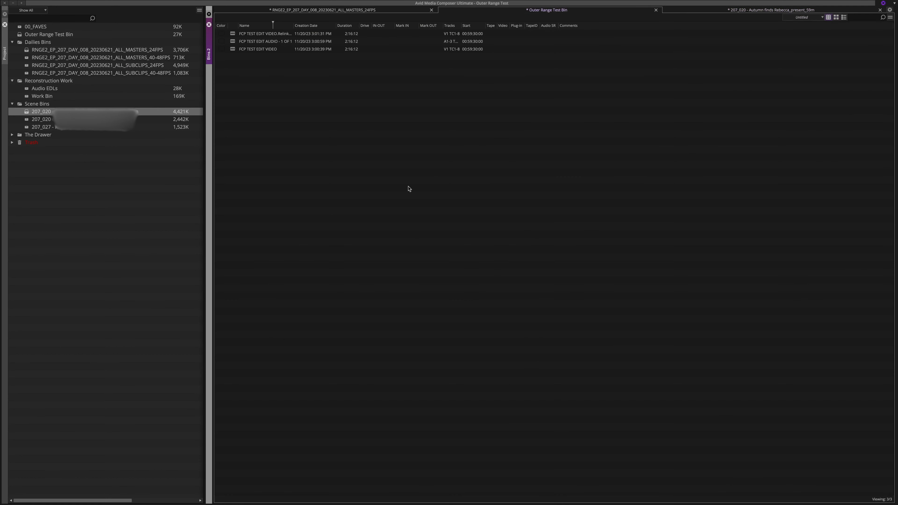
{"action": "left_click", "coordinate": [233, 41]}
{"action": "left_click", "coordinate": [438, 232]}
{"action": "double_click", "coordinate": [24, 50]}
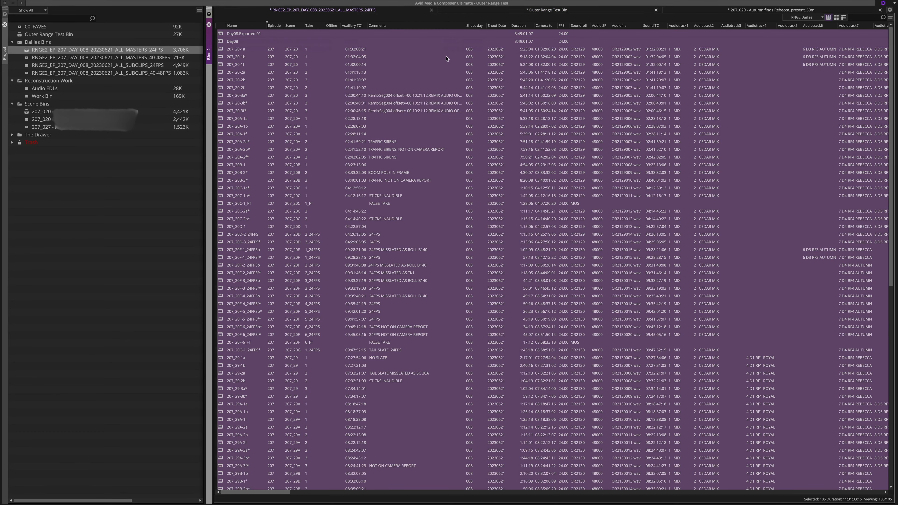
{"action": "left_click", "coordinate": [222, 33], "text": "super"}
{"action": "left_click", "coordinate": [221, 41], "text": "super"}
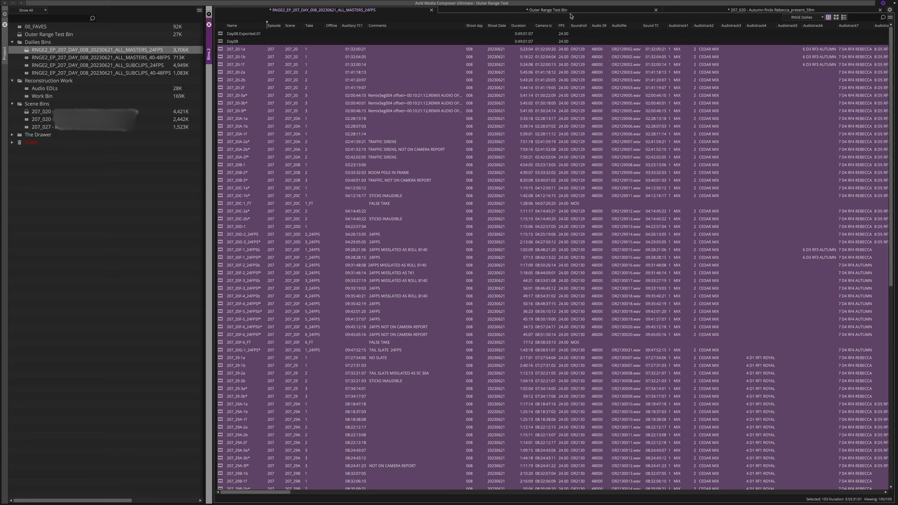
Step: Relink the FCP TEST EDIT AUDIO - 1 OF 1 sequence to the selected masters, using Soundroll as the target source name
{"action": "left_click", "coordinate": [574, 9]}
{"action": "left_click", "coordinate": [233, 41]}
{"action": "right_click", "coordinate": [237, 34]}
{"action": "left_click", "coordinate": [236, 63]}
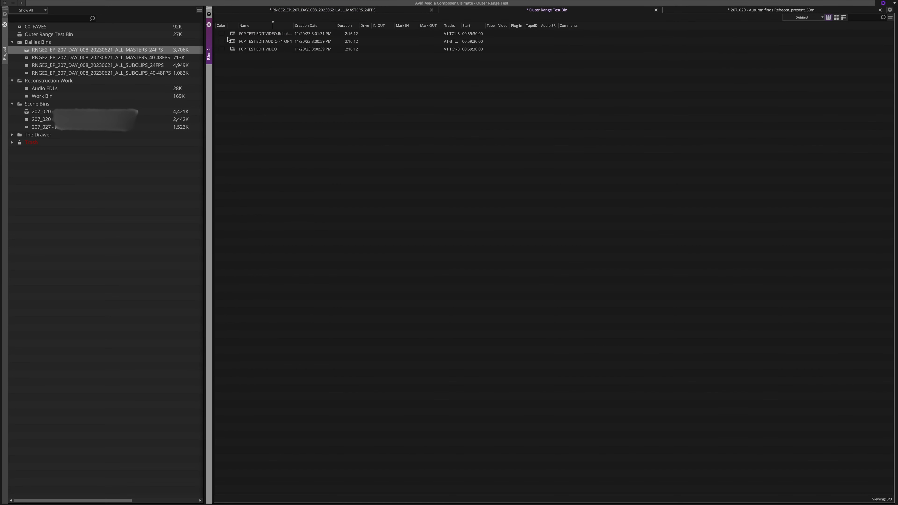
{"action": "right_click", "coordinate": [235, 42]}
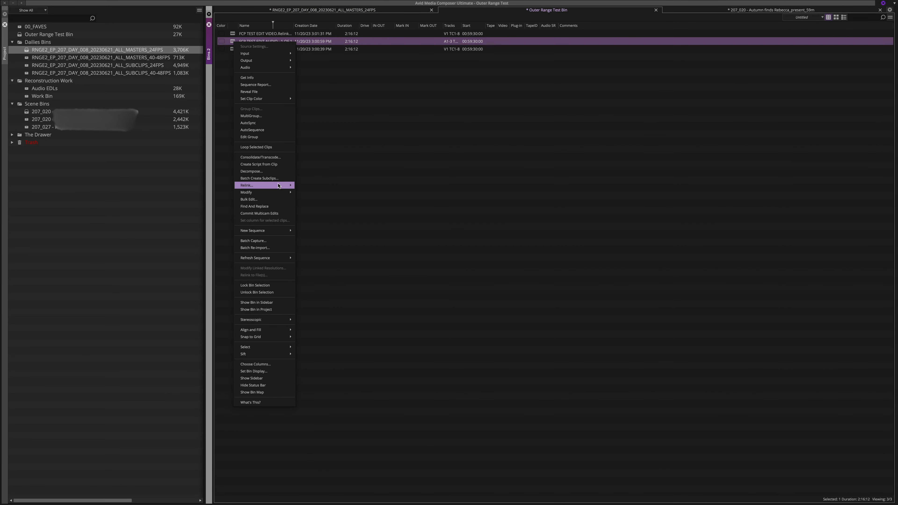
{"action": "left_click", "coordinate": [311, 185]}
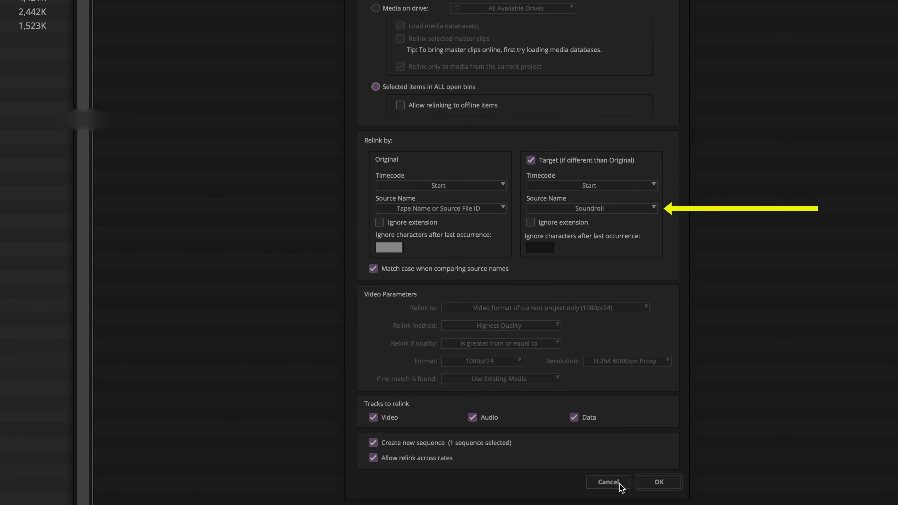
{"action": "left_click", "coordinate": [660, 482]}
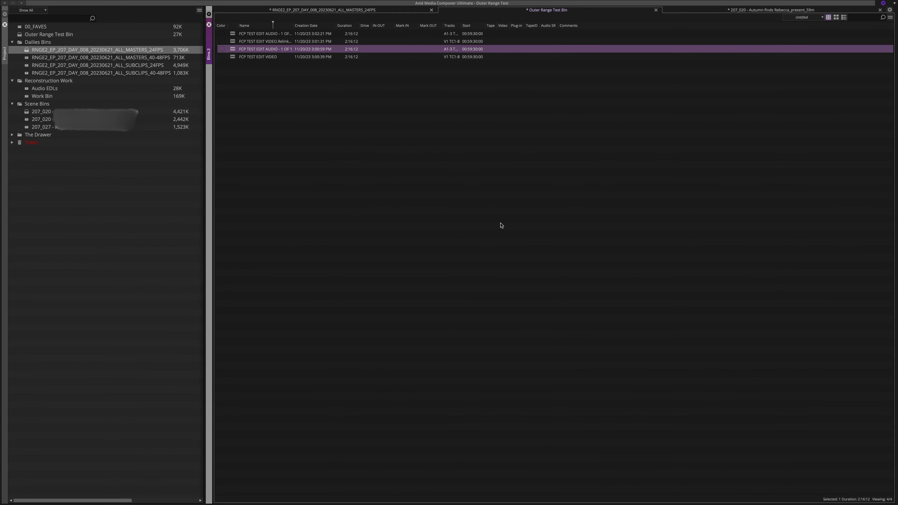
Step: Load the relinked audio sequence and edit the relinked video sequence onto its V1 track
{"action": "double_click", "coordinate": [232, 33]}
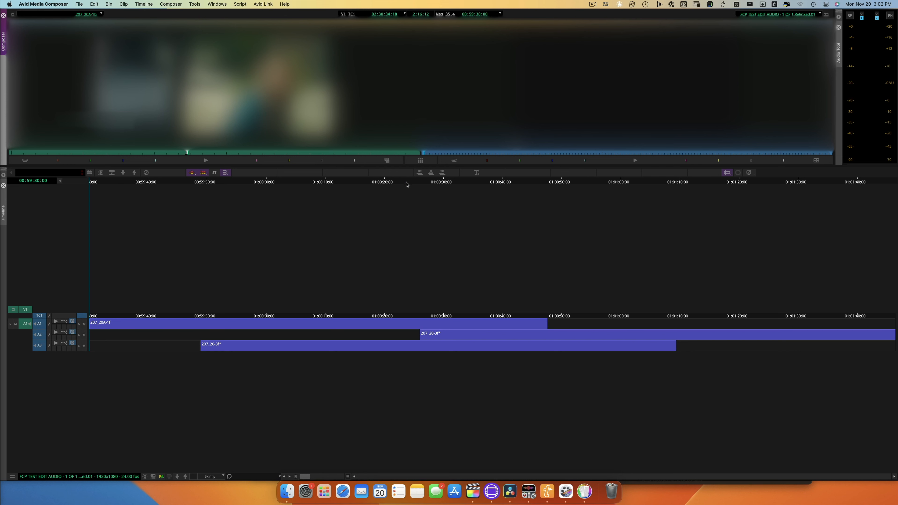
{"action": "left_click_drag", "start_coordinate": [406, 183], "coordinate": [8, 193]}
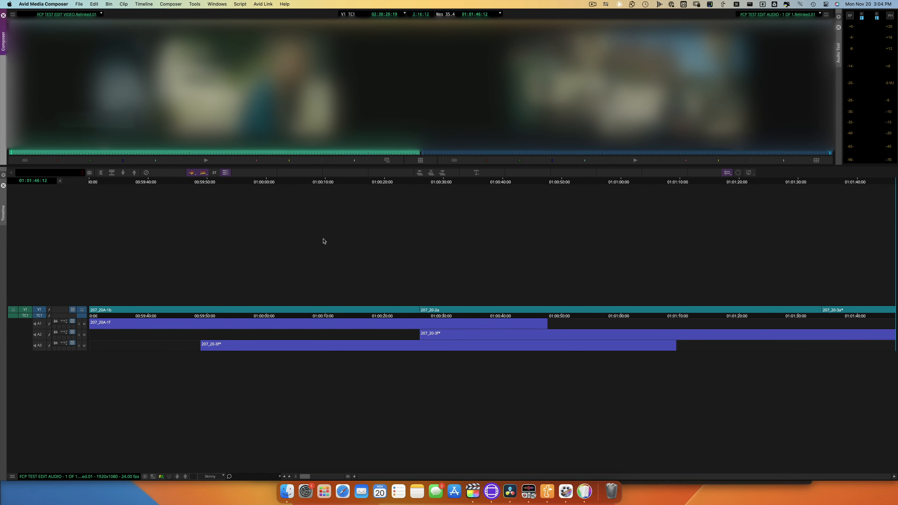
Step: Scrub the combined timeline from the 207_20A-1b clip to the 207_20-2a clip to compare picture with audio
{"action": "left_click", "coordinate": [366, 255]}
{"action": "left_click", "coordinate": [379, 182]}
{"action": "left_click_drag", "start_coordinate": [353, 181], "coordinate": [95, 182]}
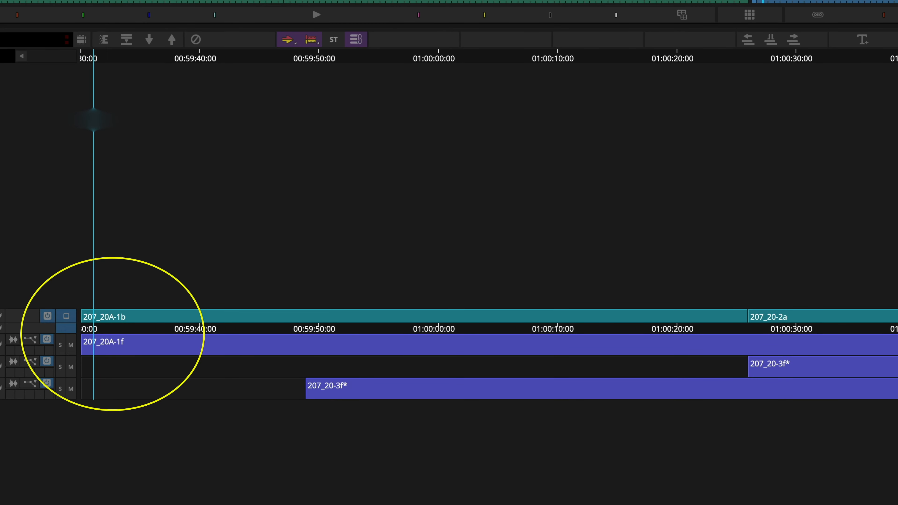
{"action": "left_click", "coordinate": [599, 63]}
{"action": "left_click_drag", "start_coordinate": [833, 71], "coordinate": [859, 78]}
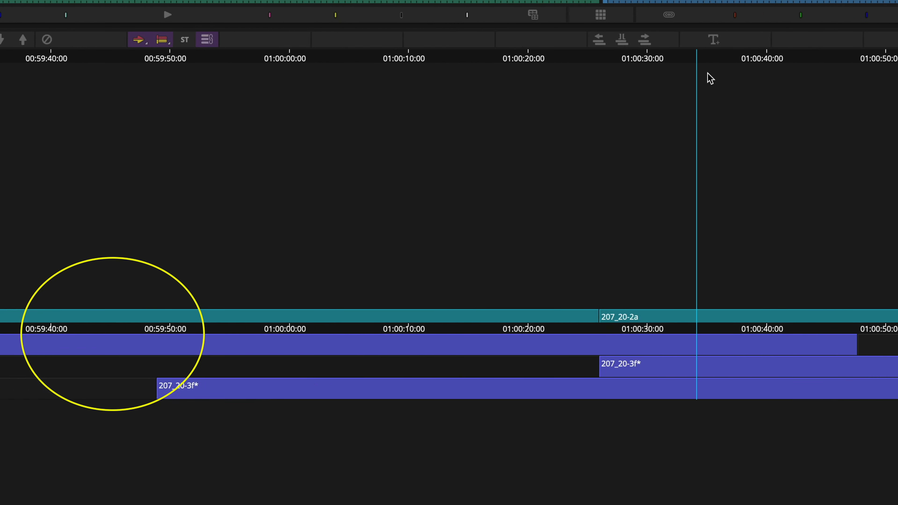
Step: Play the 207_20-2a and 207_20-3a* sections at several points to check audio sync against 207_20-3f*
{"action": "key", "text": "space"}
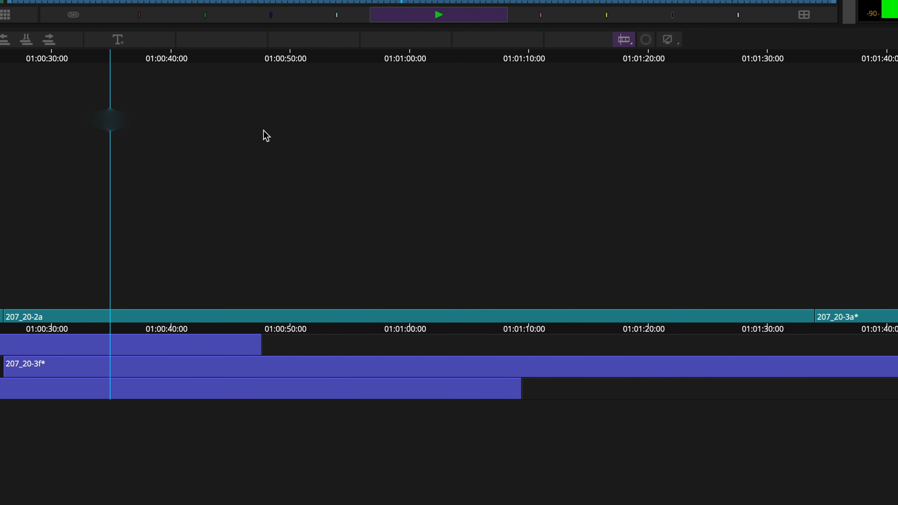
{"action": "left_click_drag", "start_coordinate": [340, 59], "coordinate": [367, 57]}
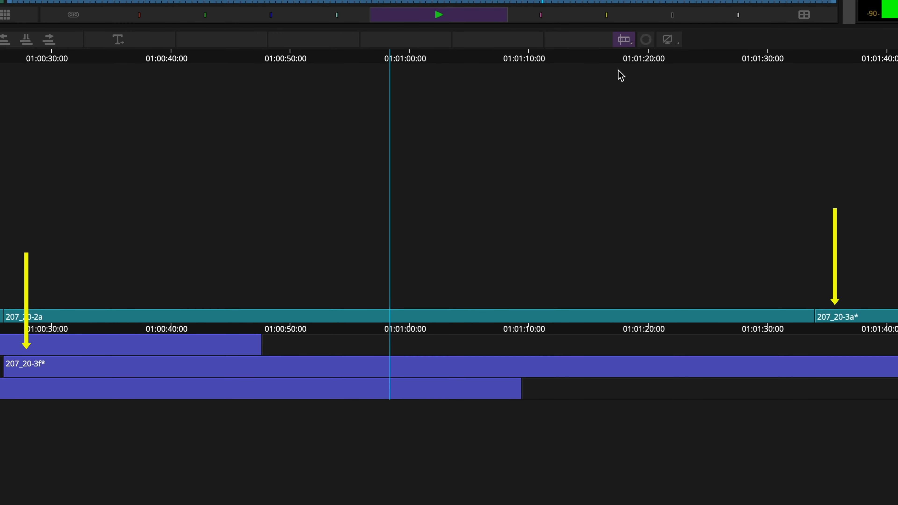
{"action": "left_click", "coordinate": [685, 58]}
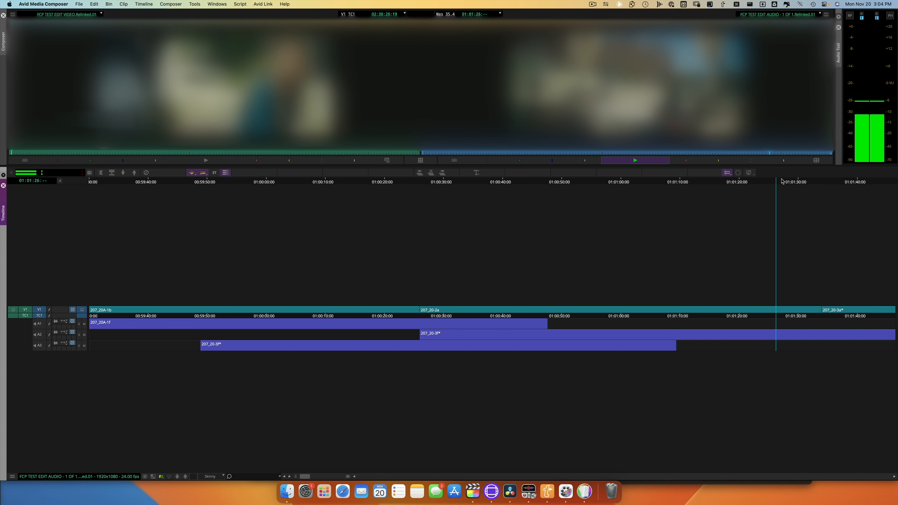
{"action": "left_click", "coordinate": [845, 182]}
{"action": "key", "text": "space"}
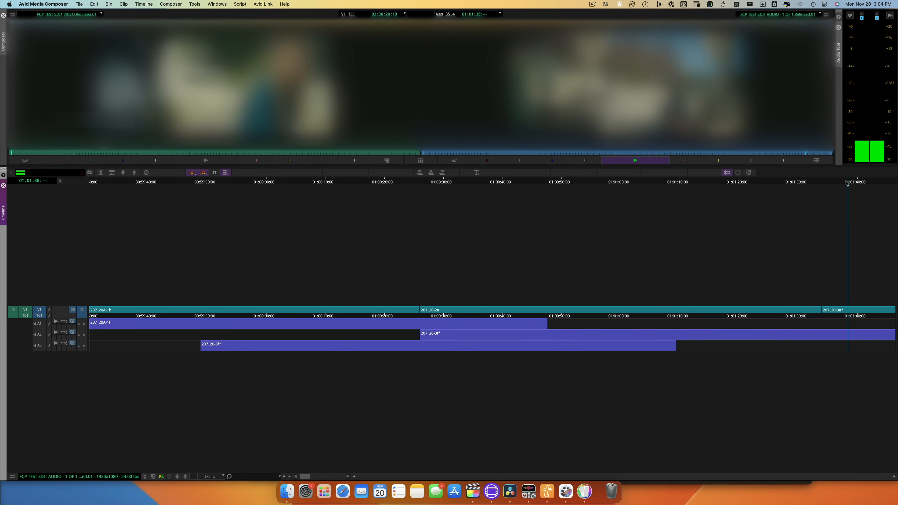